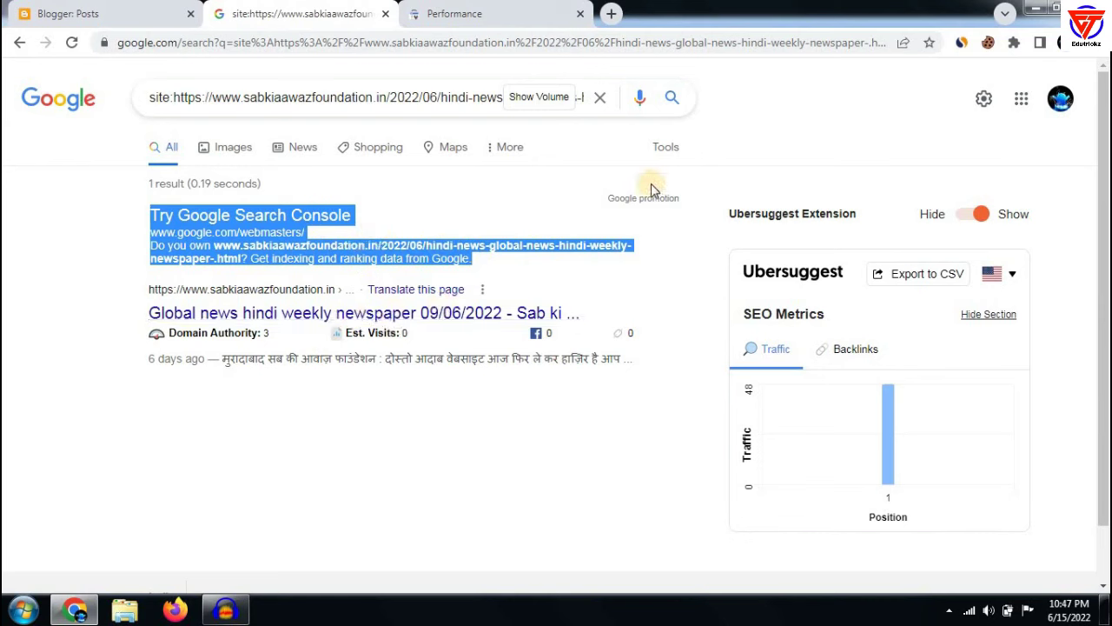
- Close the Google search results for the newspaper article and return to the Blogger posts list
{"action": "left_click", "coordinate": [72, 233]}
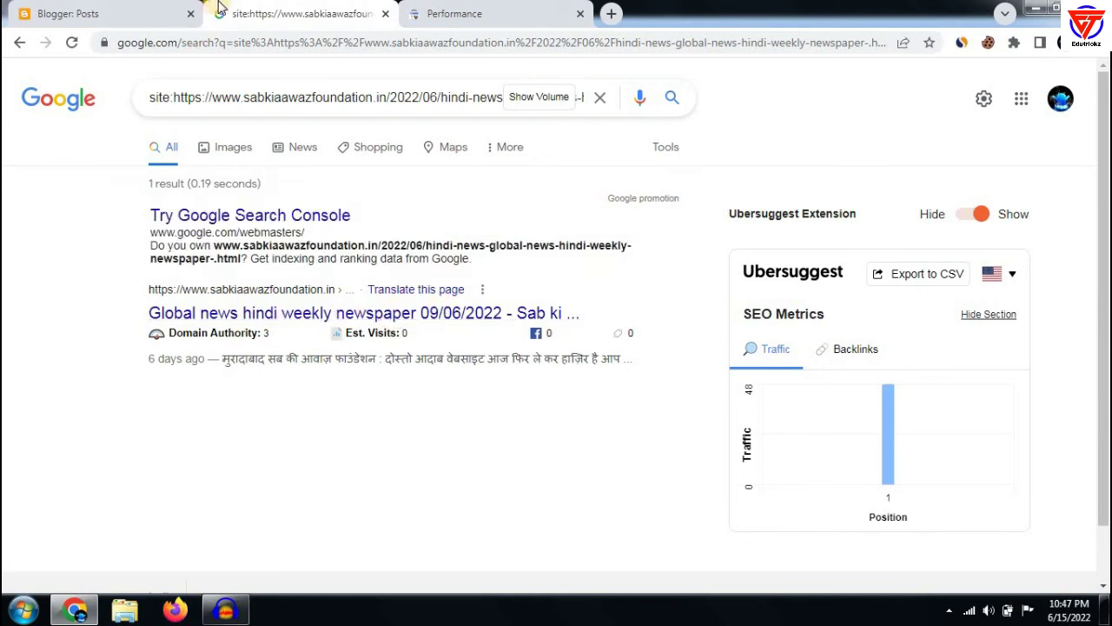
{"action": "middle_click", "coordinate": [241, 9]}
{"action": "left_click", "coordinate": [111, 14]}
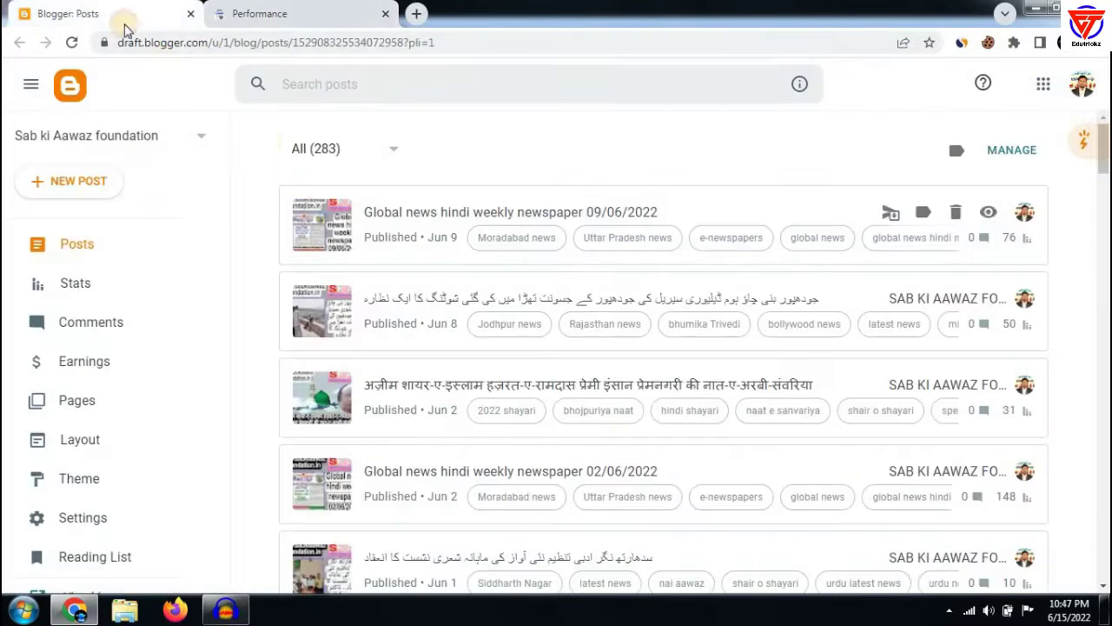
{"action": "left_click", "coordinate": [283, 13]}
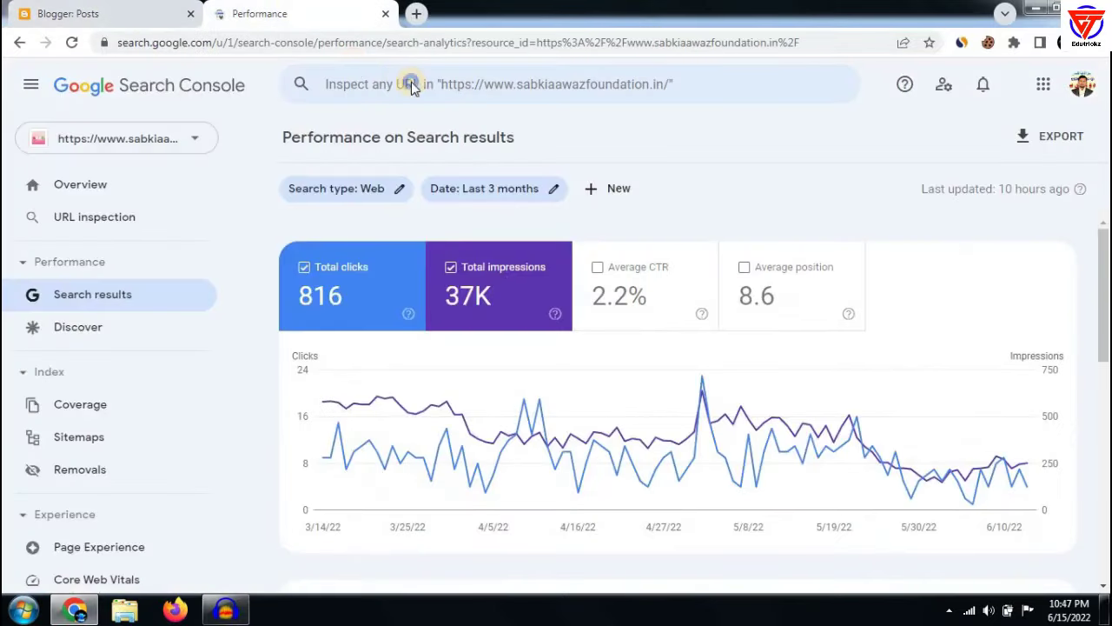
{"action": "right_click", "coordinate": [412, 87]}
{"action": "left_click", "coordinate": [452, 182]}
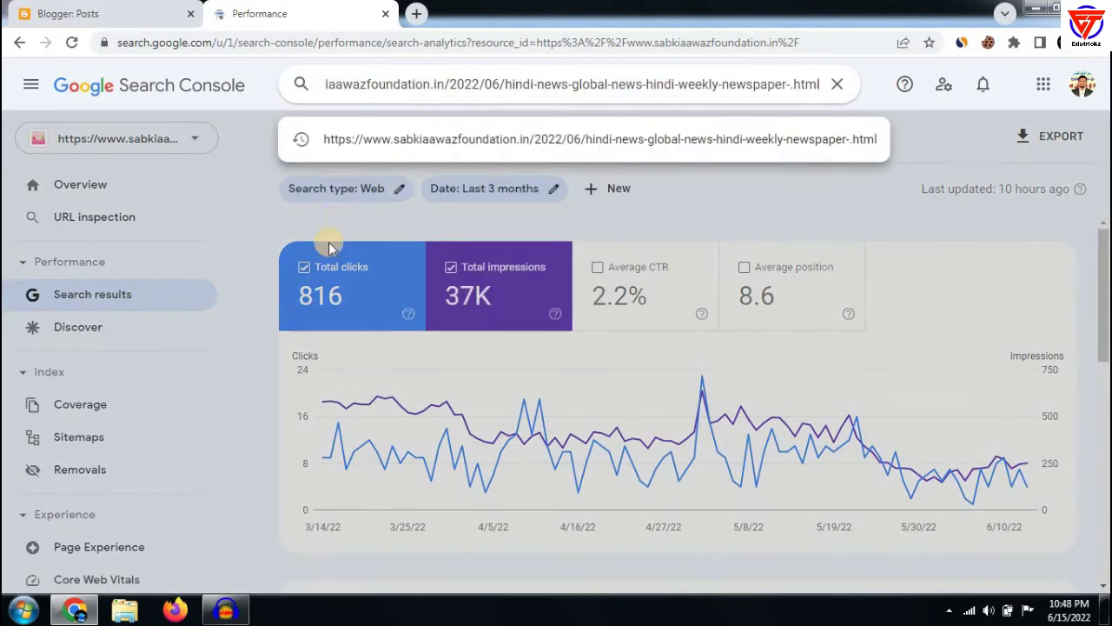
{"action": "key", "text": "Return"}
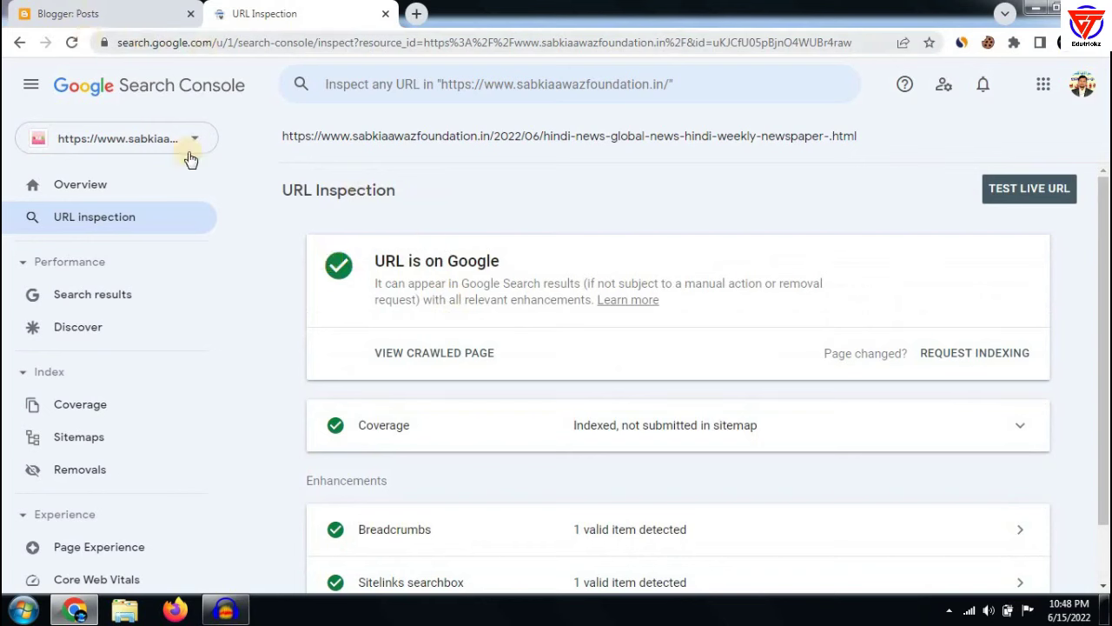
- Include excluded pages in the site's Coverage report and review the exclusion types in its details table
{"action": "left_click", "coordinate": [44, 8]}
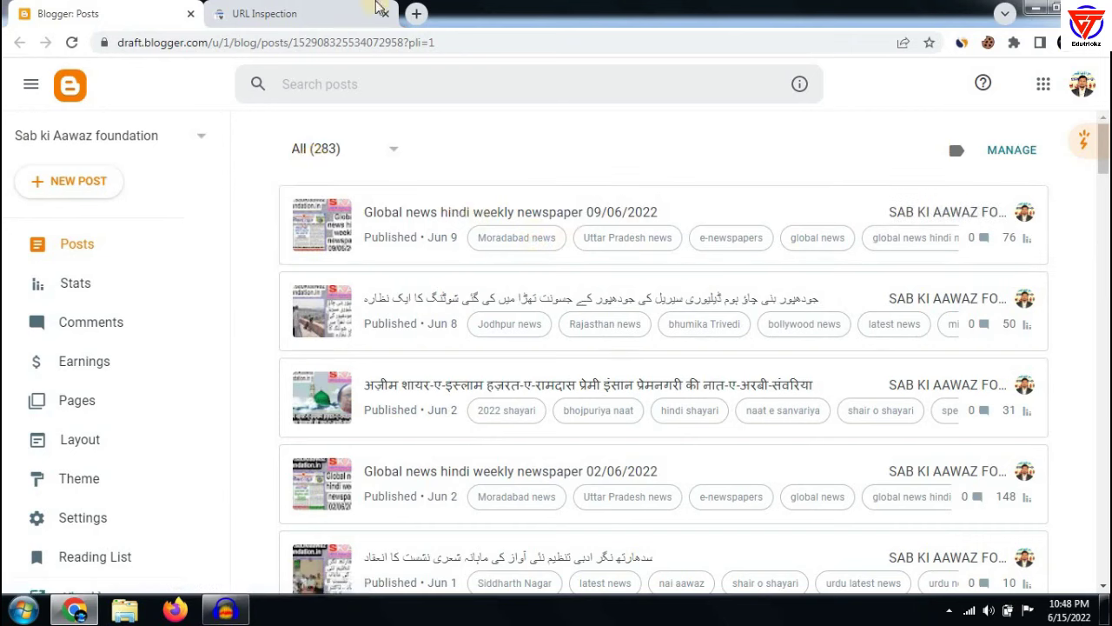
{"action": "left_click", "coordinate": [332, 12]}
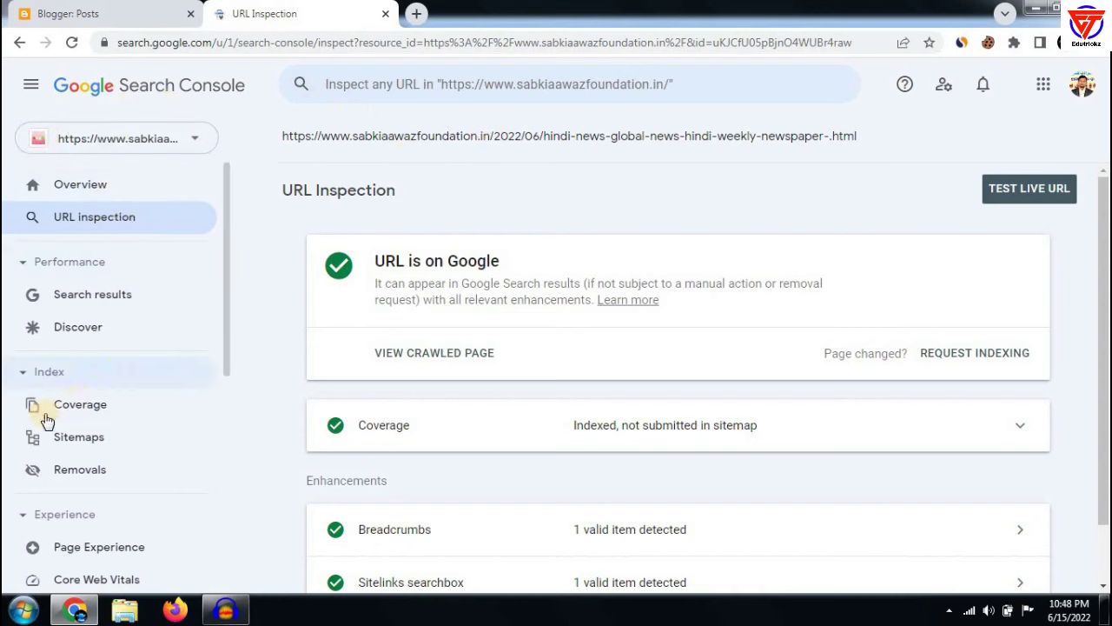
{"action": "left_click", "coordinate": [91, 408]}
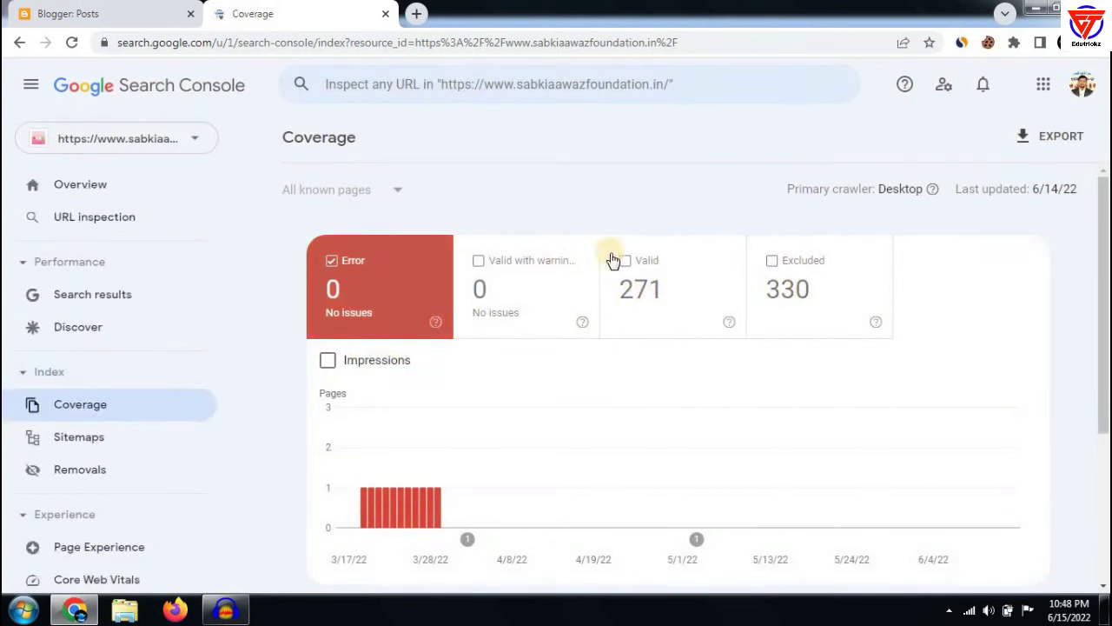
{"action": "left_click", "coordinate": [780, 277]}
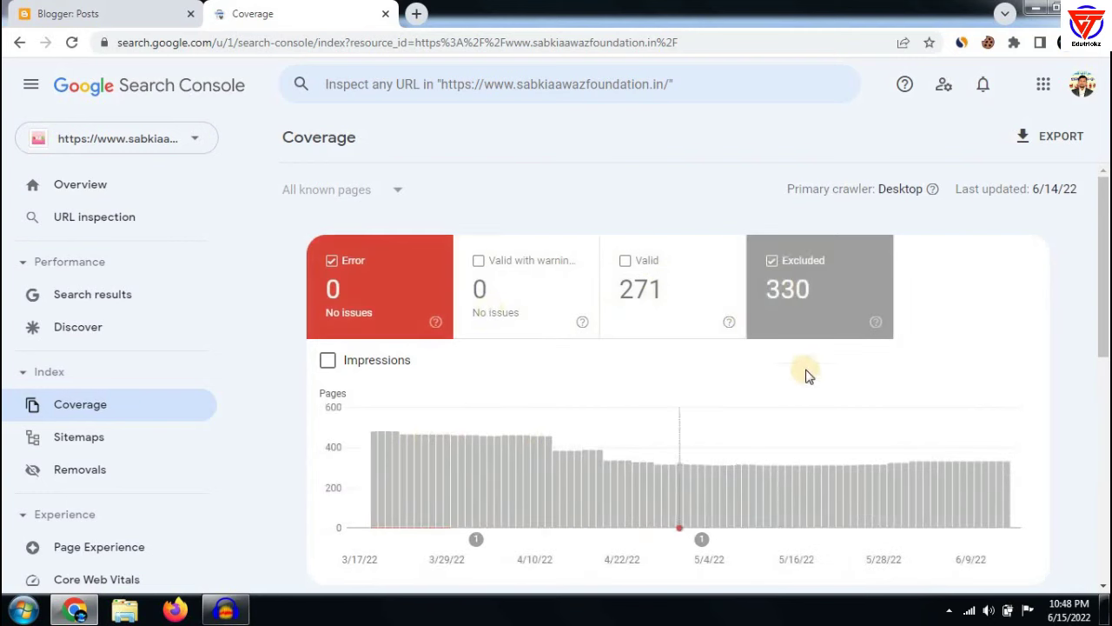
{"action": "scroll", "coordinate": [811, 352], "scroll_direction": "down", "scroll_amount": 2}
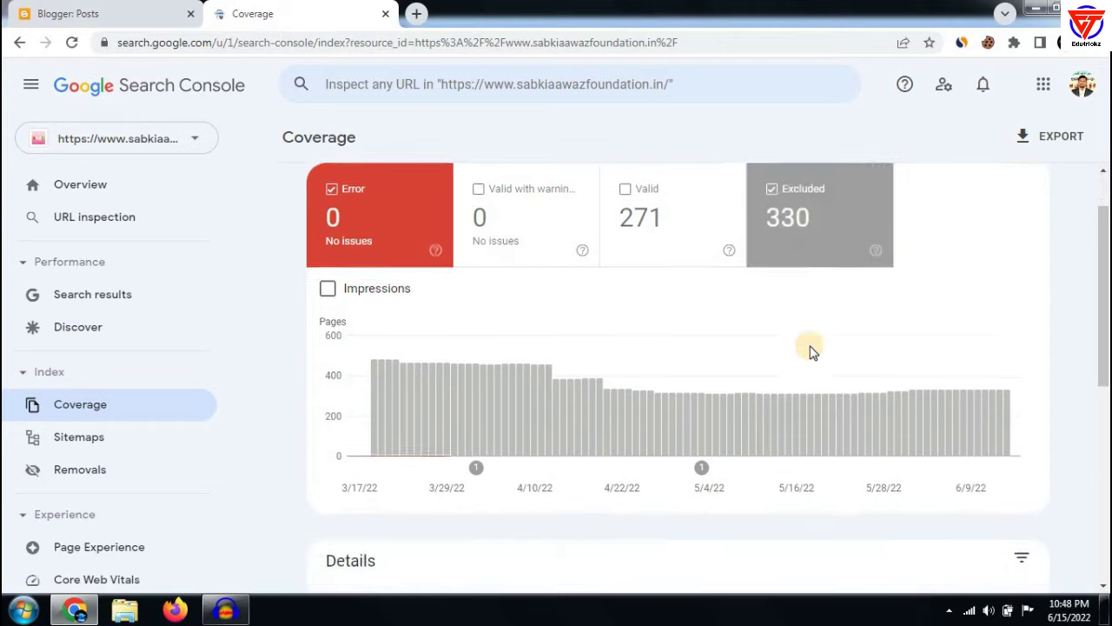
{"action": "scroll", "coordinate": [807, 342], "scroll_direction": "up", "scroll_amount": 2}
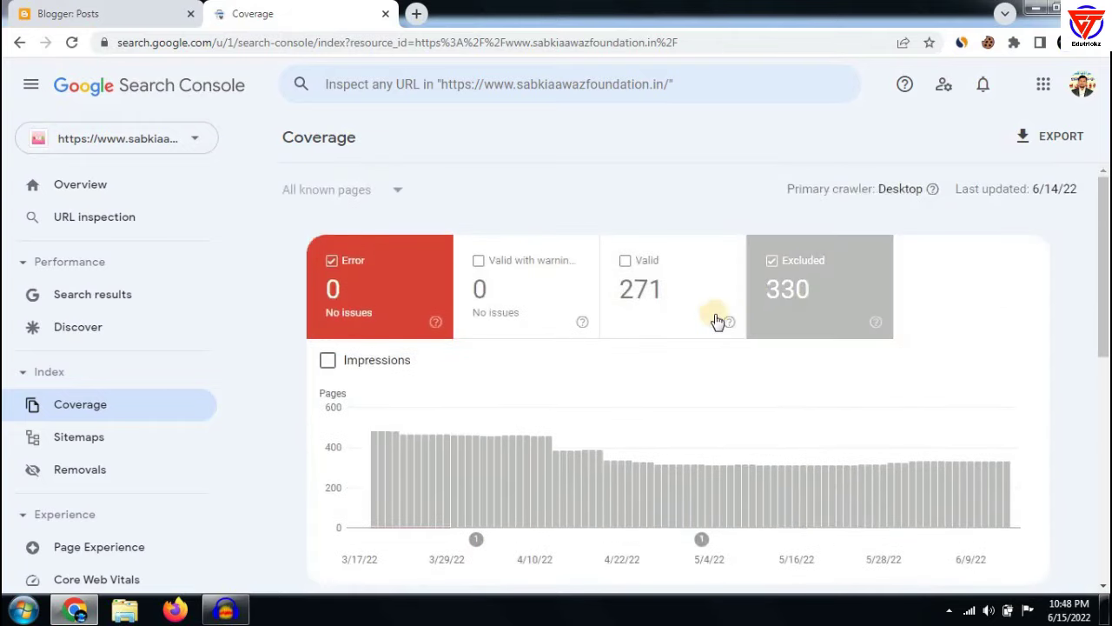
{"action": "scroll", "coordinate": [765, 339], "scroll_direction": "down", "scroll_amount": 6}
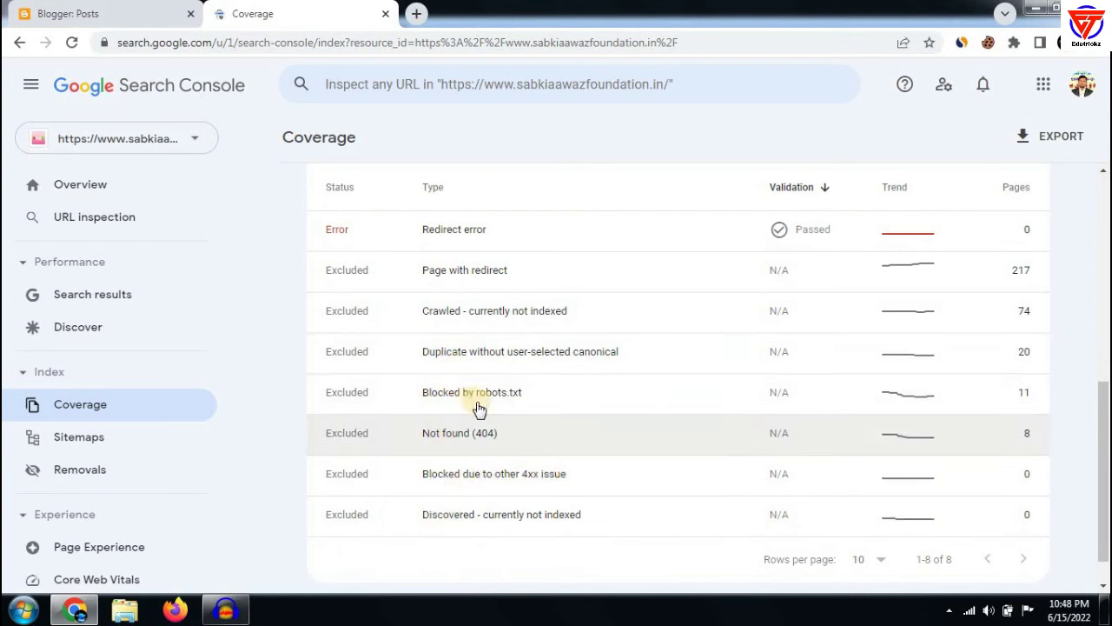
{"action": "scroll", "coordinate": [522, 435], "scroll_direction": "down", "scroll_amount": 1}
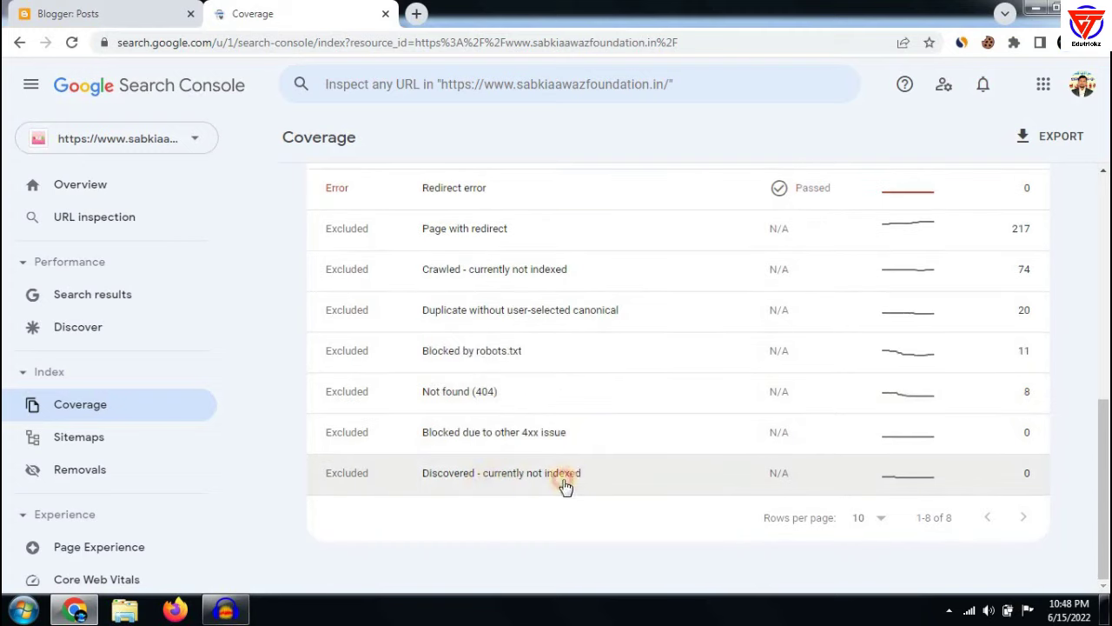
- Examine the "Discovered - currently not indexed" entry and its page count in the coverage details
{"action": "left_click_drag", "start_coordinate": [580, 474], "coordinate": [419, 472]}
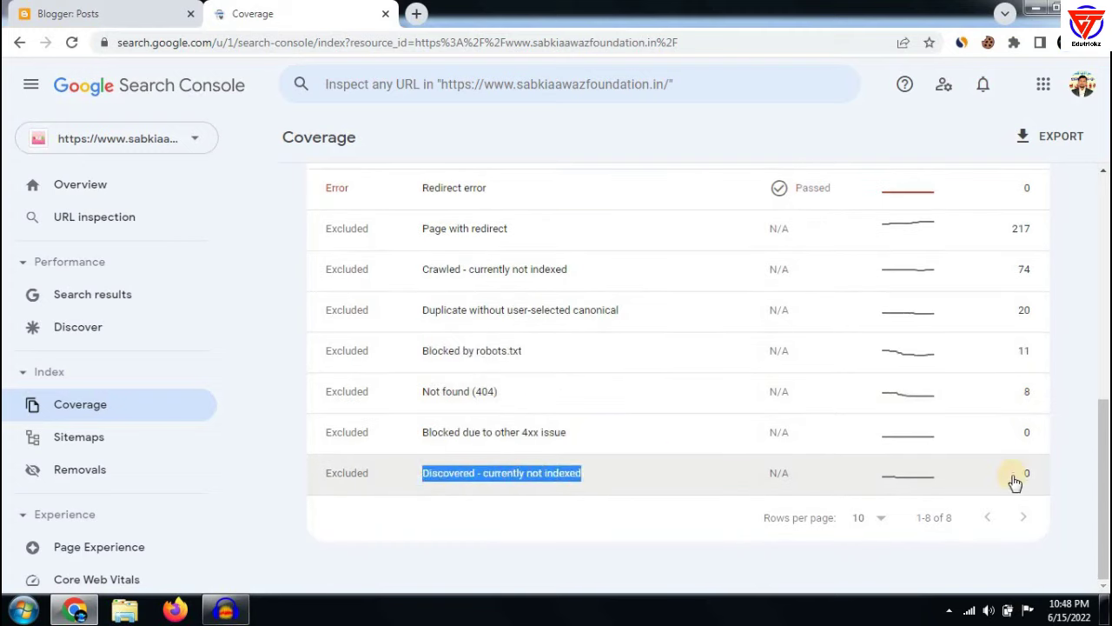
{"action": "left_click_drag", "start_coordinate": [1015, 483], "coordinate": [1054, 484]}
{"action": "left_click", "coordinate": [1067, 469]}
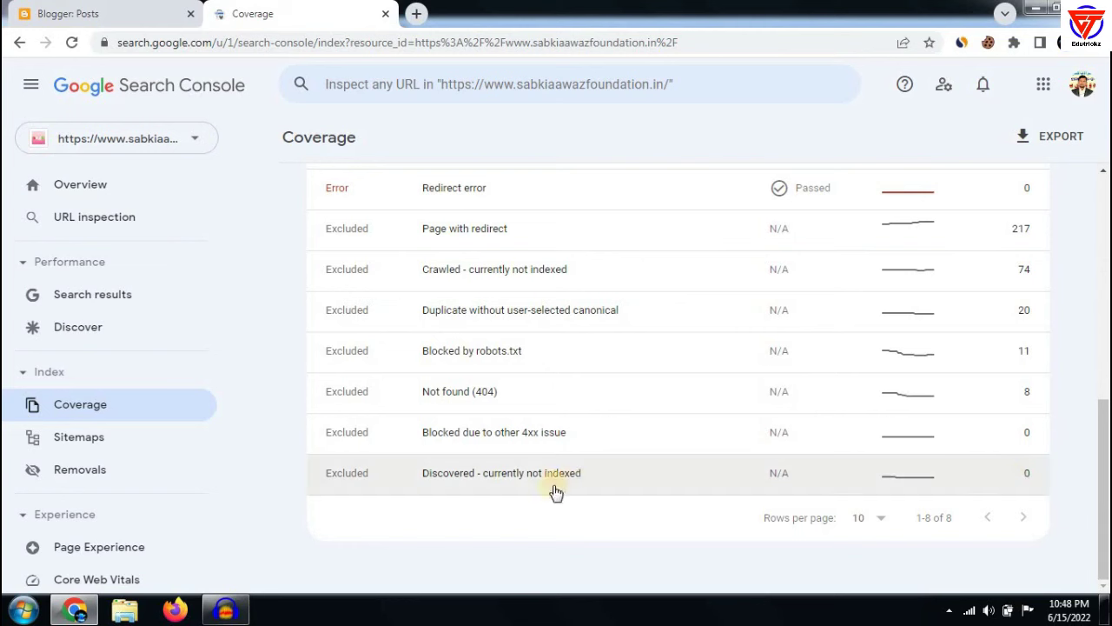
{"action": "left_click_drag", "start_coordinate": [432, 474], "coordinate": [616, 466]}
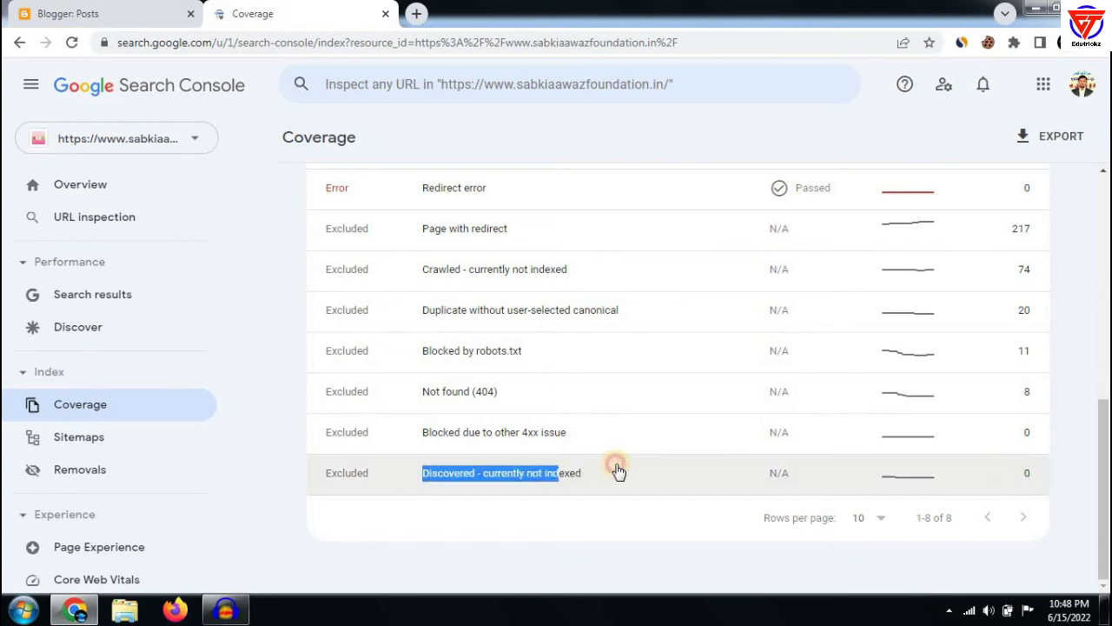
{"action": "left_click", "coordinate": [612, 532]}
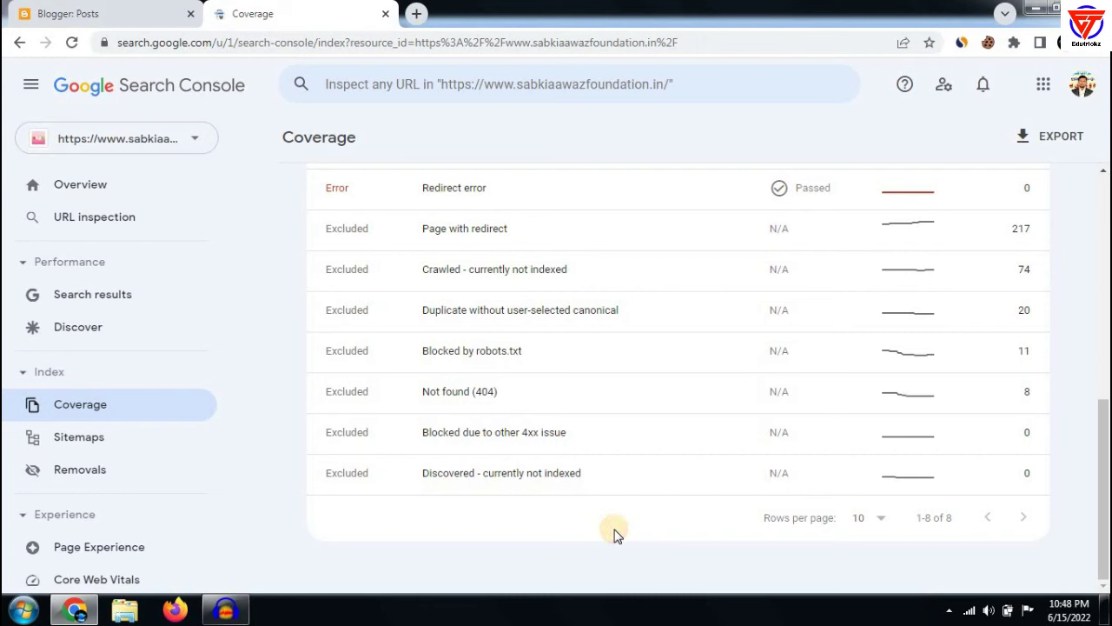
{"action": "left_click_drag", "start_coordinate": [462, 496], "coordinate": [410, 481]}
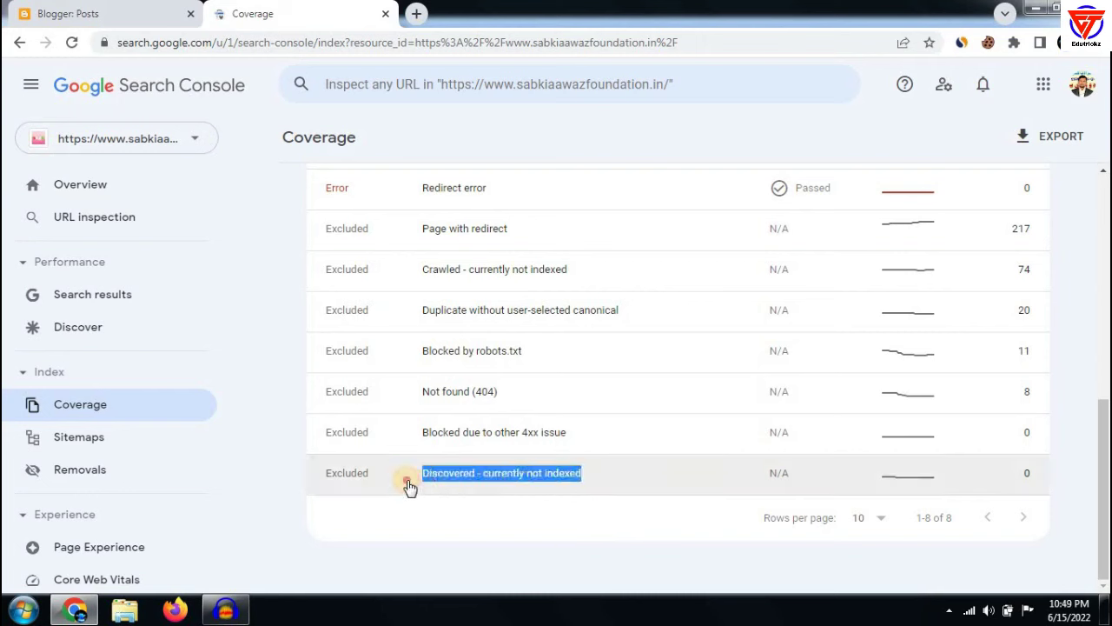
{"action": "left_click", "coordinate": [477, 522]}
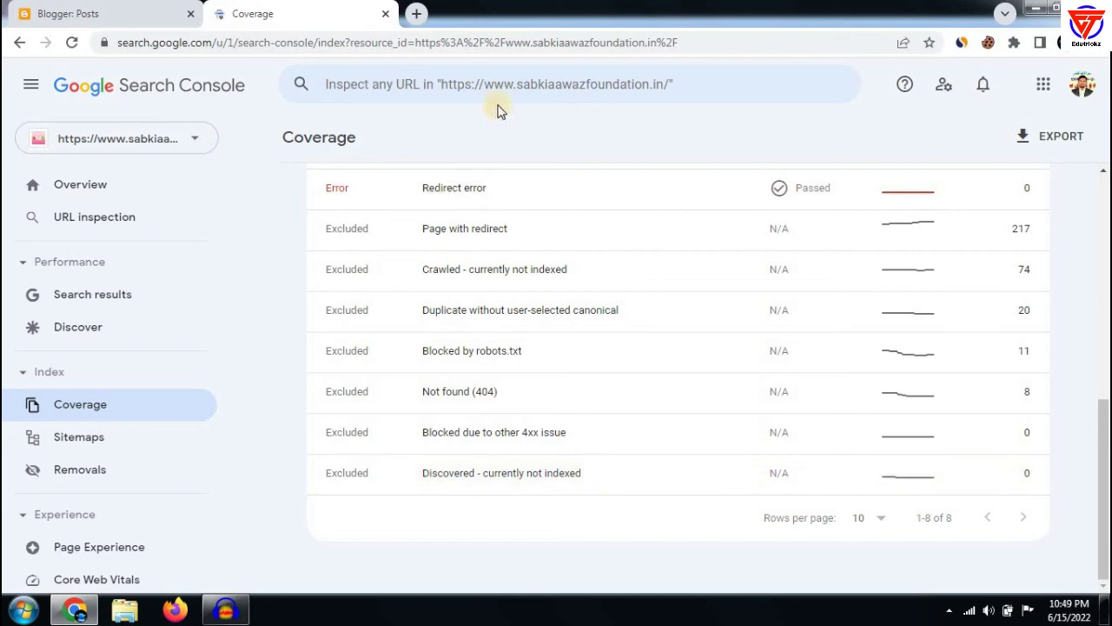
{"action": "left_click", "coordinate": [440, 91]}
{"action": "left_click", "coordinate": [930, 152]}
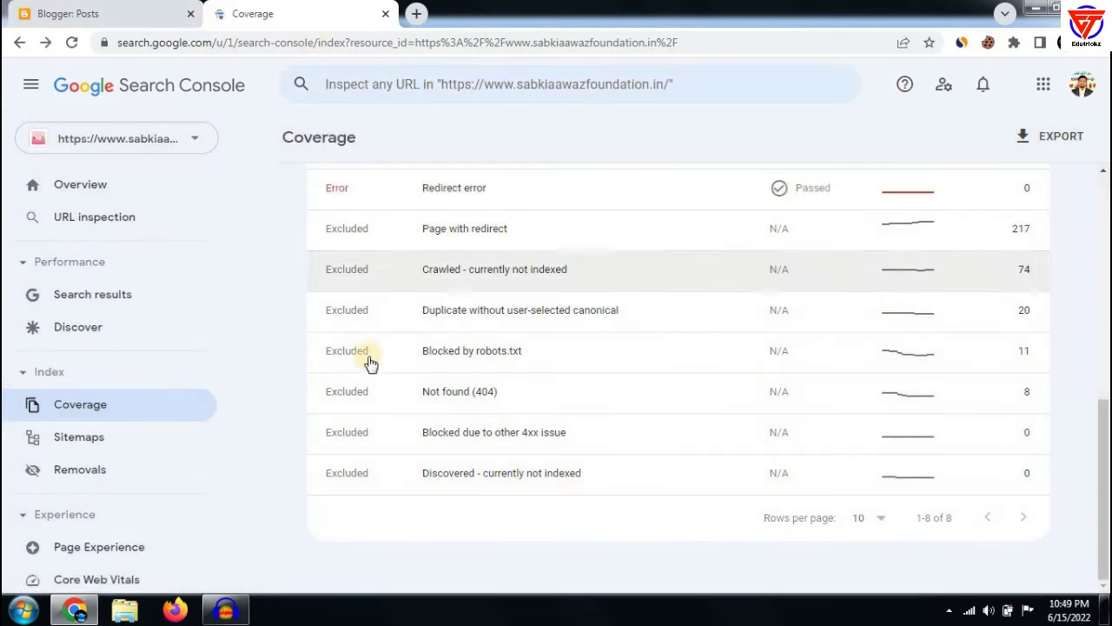
{"action": "scroll", "coordinate": [556, 457], "scroll_direction": "up", "scroll_amount": 10}
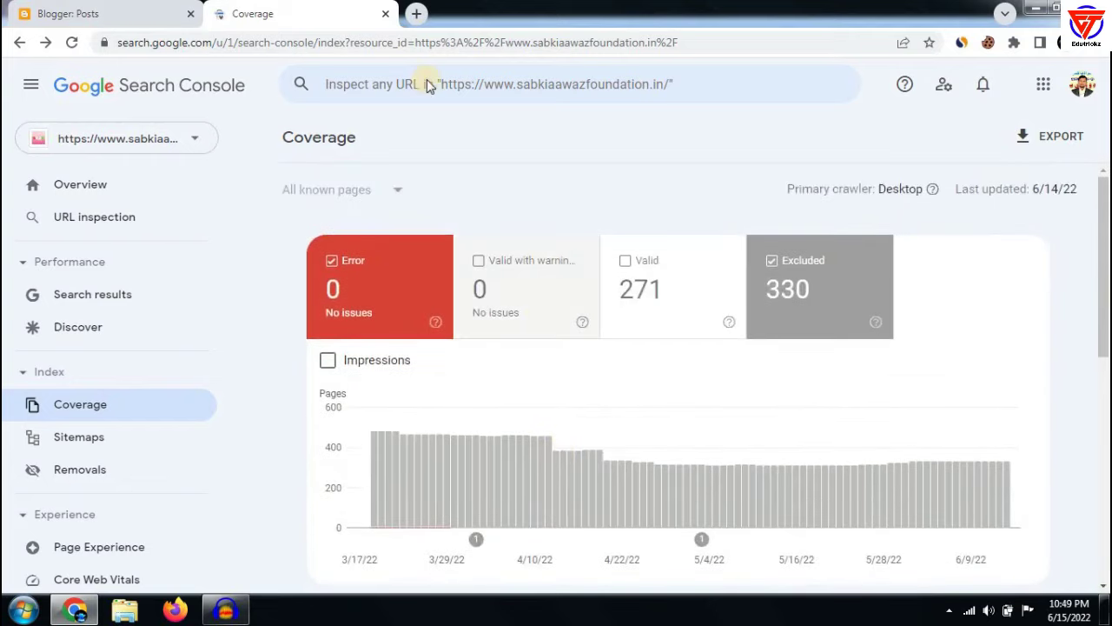
- Open the submitted /sitemap.xml from the site's sitemaps, copy its name and return to the sitemap list
{"action": "left_click", "coordinate": [90, 185]}
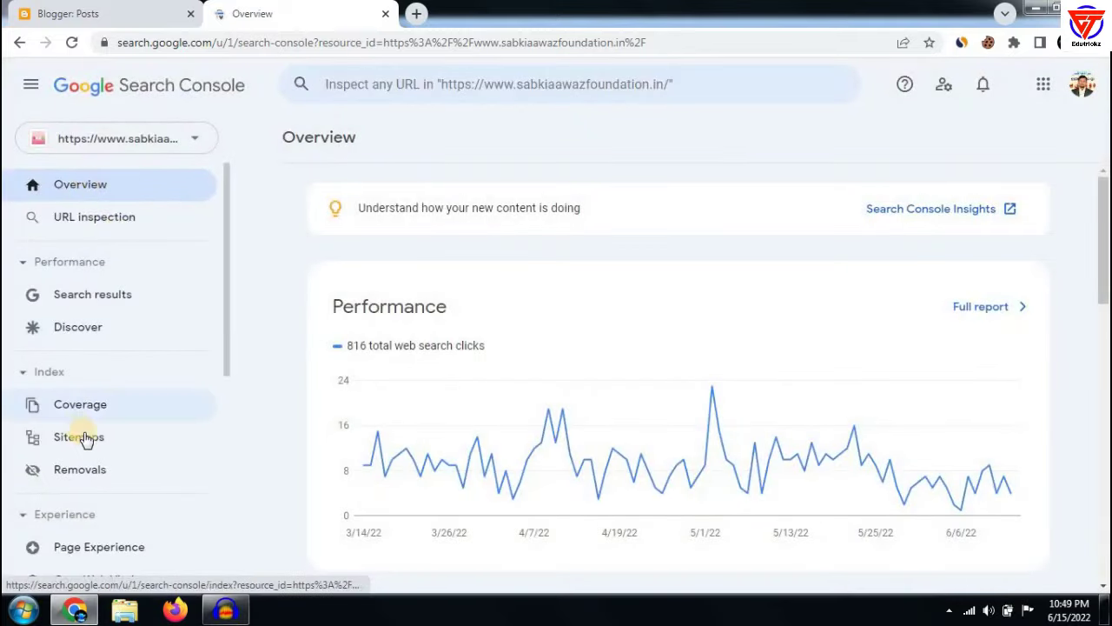
{"action": "left_click", "coordinate": [90, 447]}
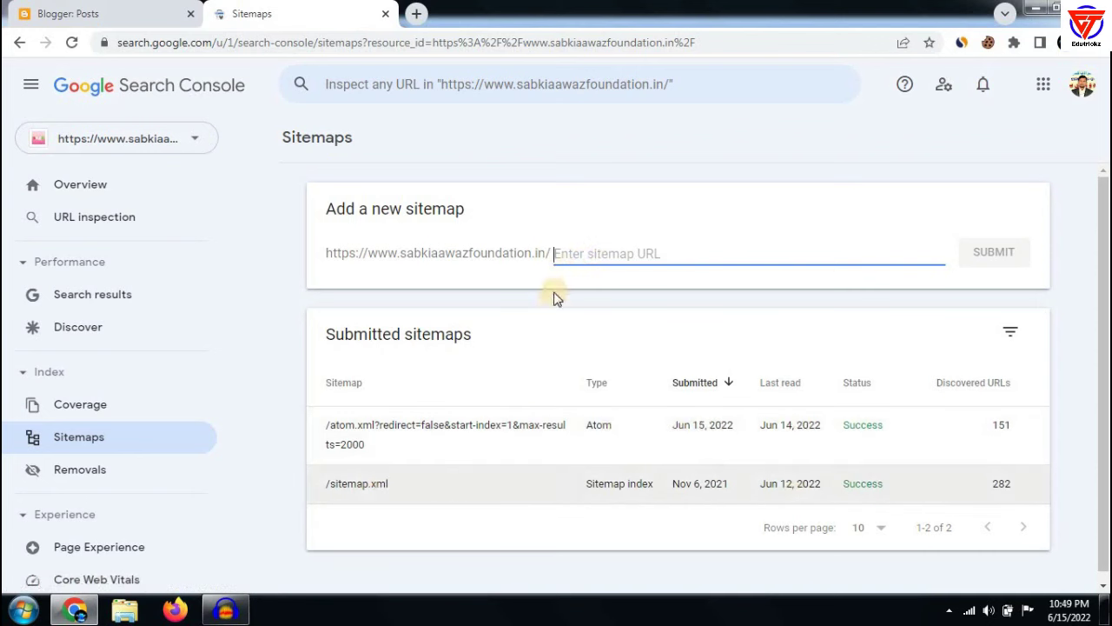
{"action": "left_click", "coordinate": [424, 483]}
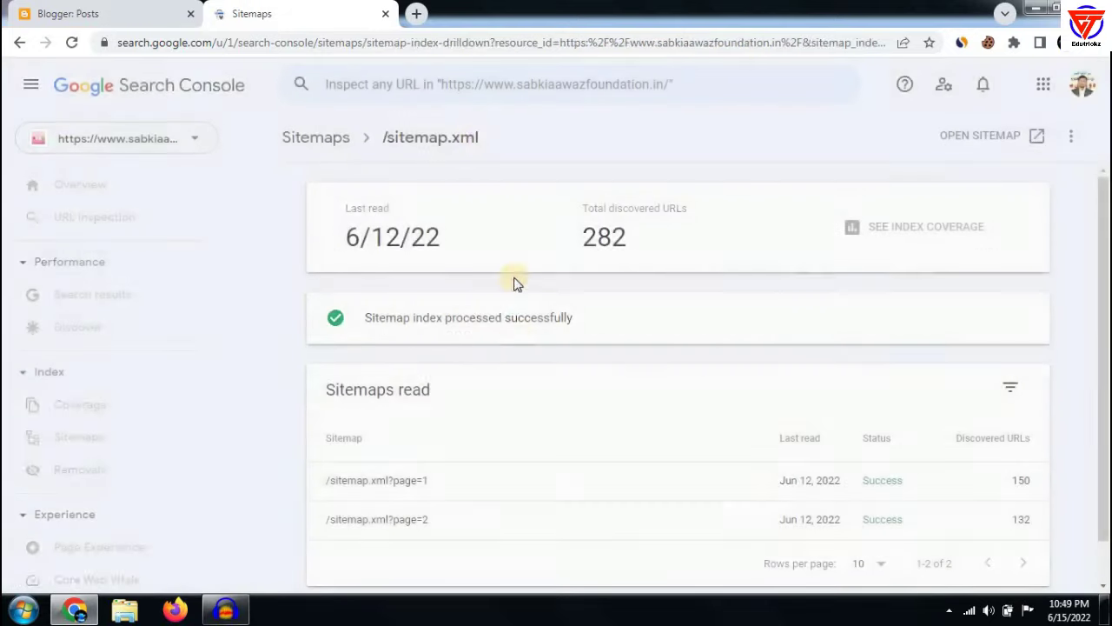
{"action": "left_click_drag", "start_coordinate": [477, 139], "coordinate": [376, 141]}
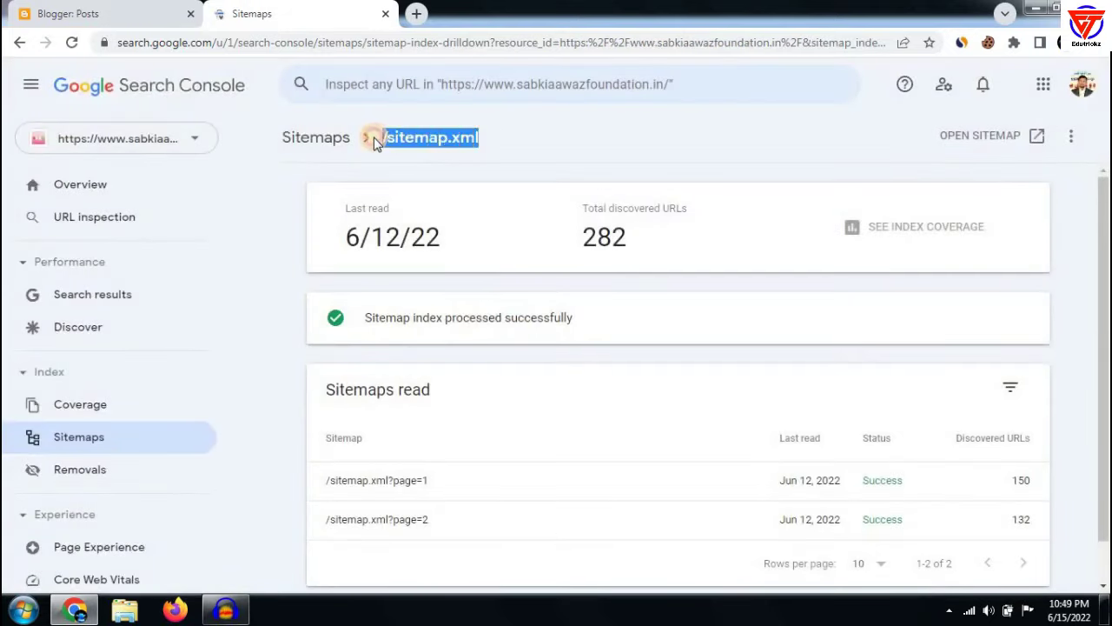
{"action": "right_click", "coordinate": [411, 134]}
{"action": "left_click", "coordinate": [439, 143]}
{"action": "left_click", "coordinate": [339, 146]}
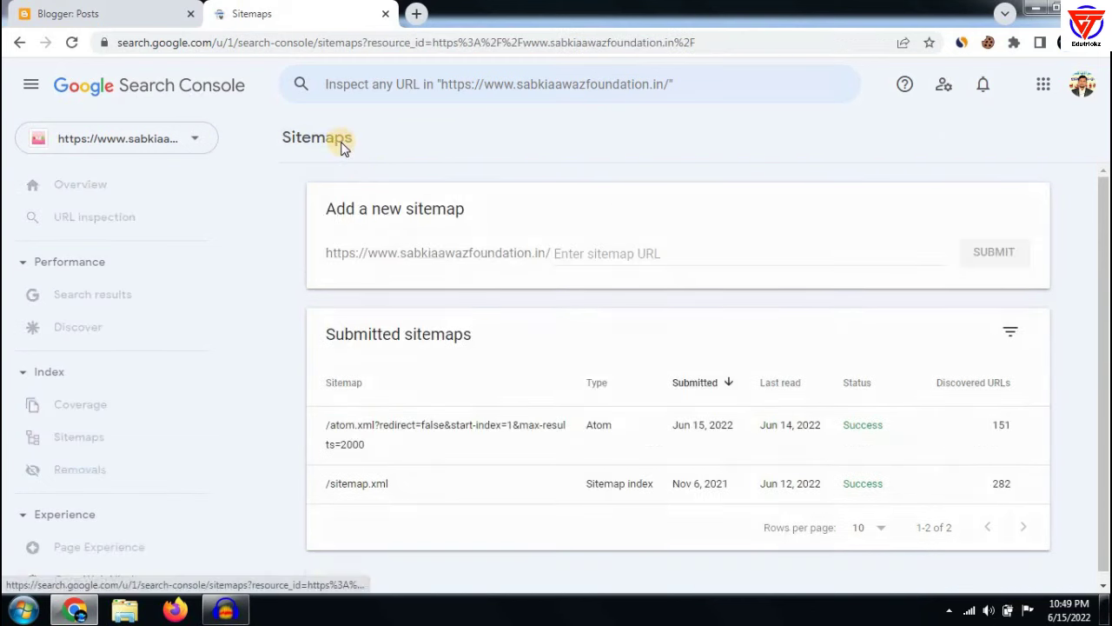
{"action": "right_click", "coordinate": [588, 259]}
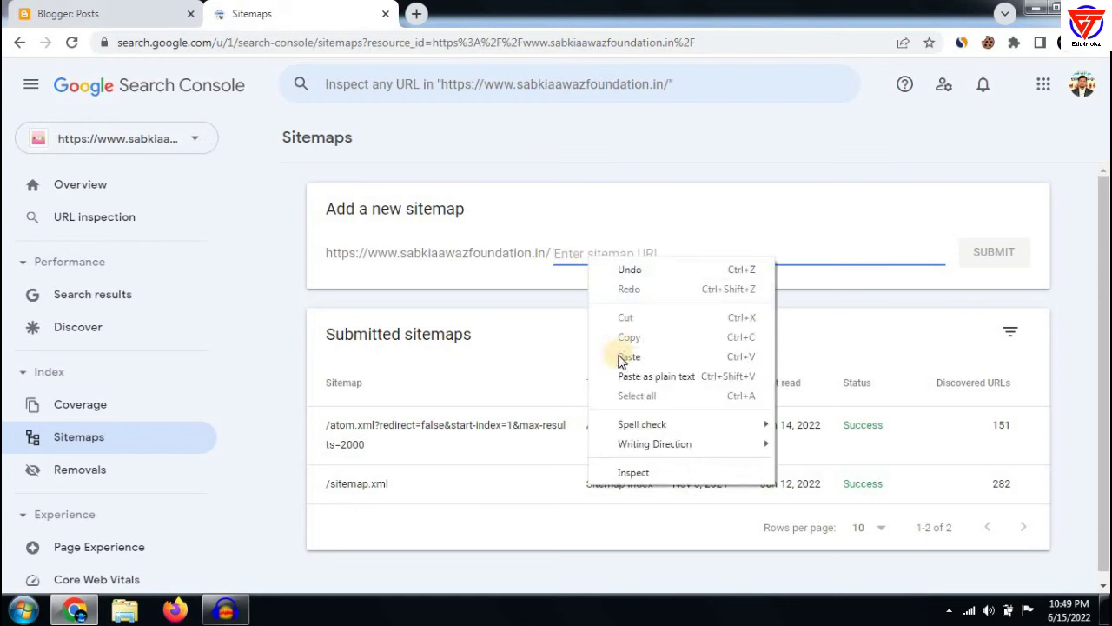
{"action": "left_click", "coordinate": [620, 355]}
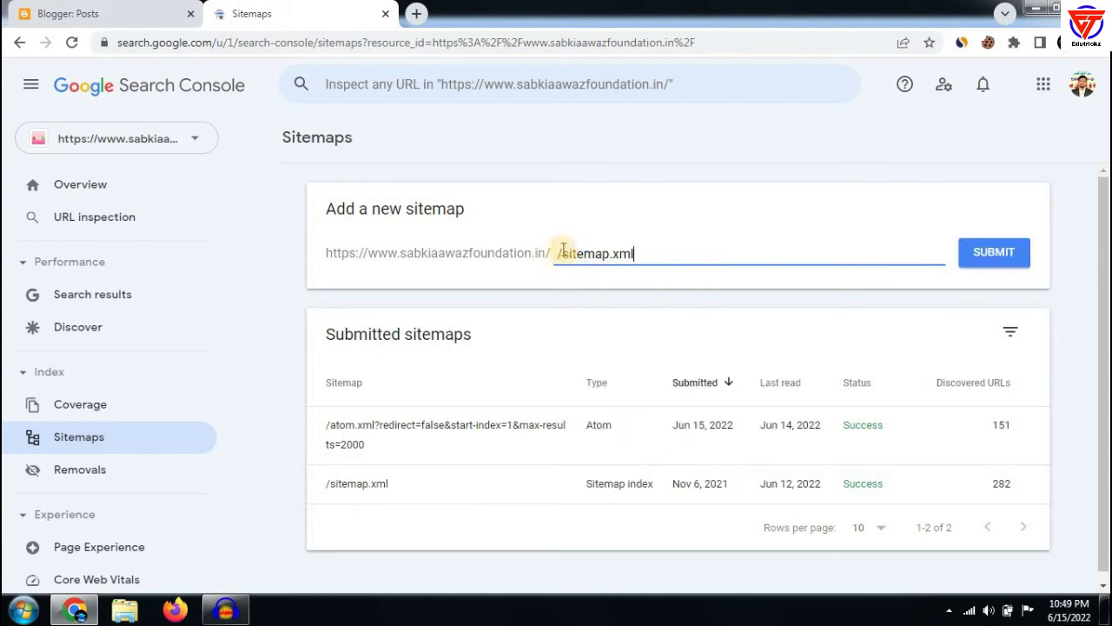
{"action": "left_click", "coordinate": [561, 251]}
{"action": "left_click_drag", "start_coordinate": [747, 504], "coordinate": [653, 504]}
{"action": "left_click", "coordinate": [653, 504]}
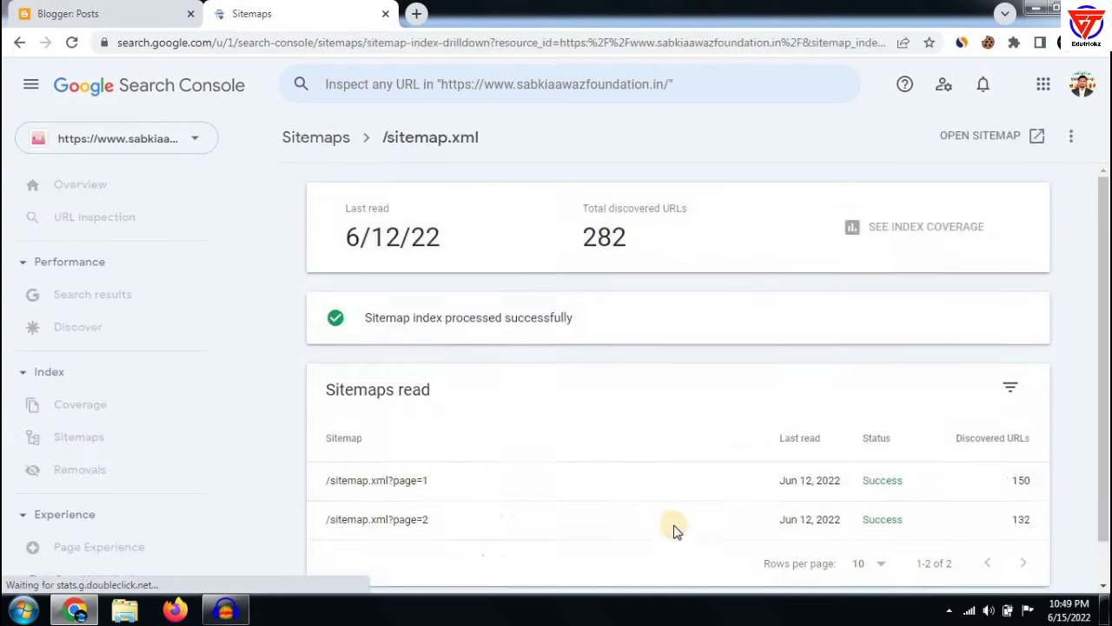
{"action": "left_click", "coordinate": [317, 148]}
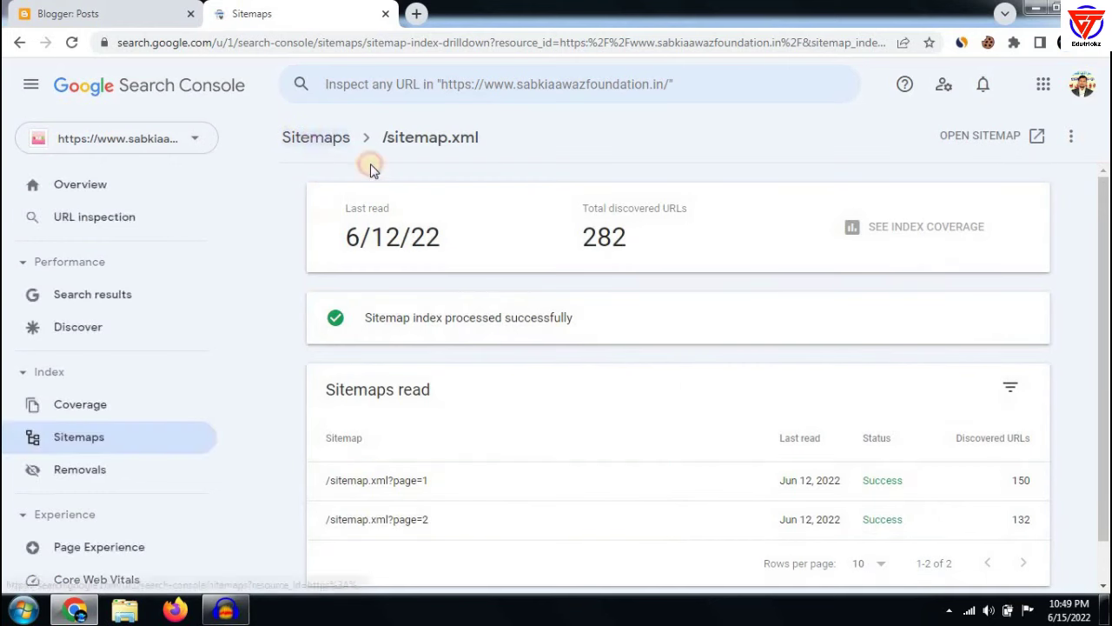
- Submit the copied /sitemap.xml as a new sitemap for the site and dismiss the confirmation
{"action": "right_click", "coordinate": [563, 248]}
{"action": "left_click", "coordinate": [609, 346]}
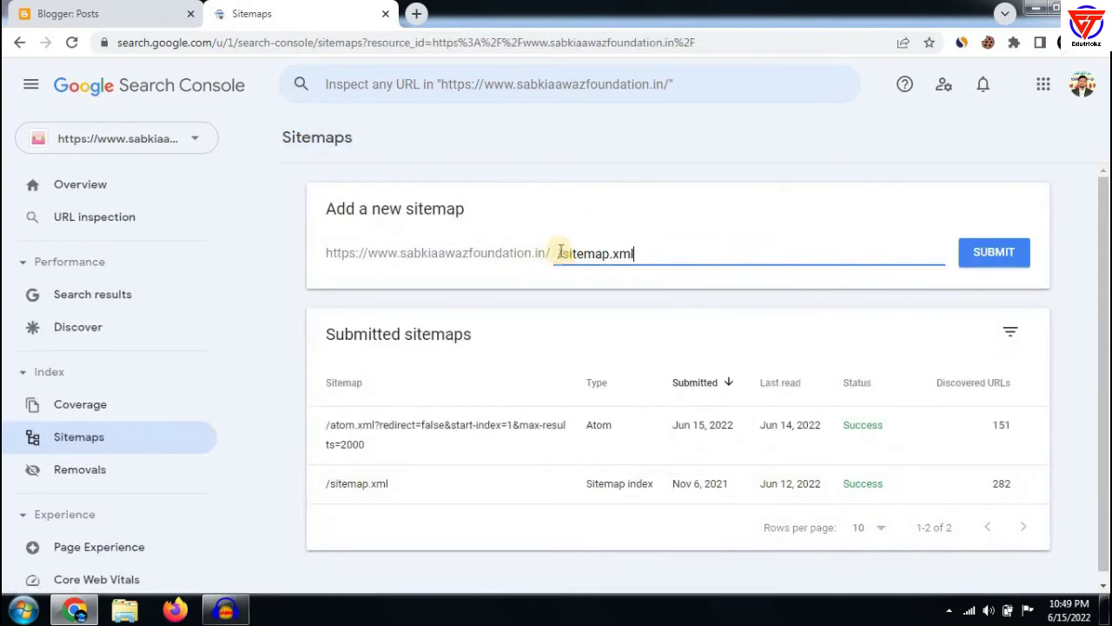
{"action": "left_click", "coordinate": [562, 254]}
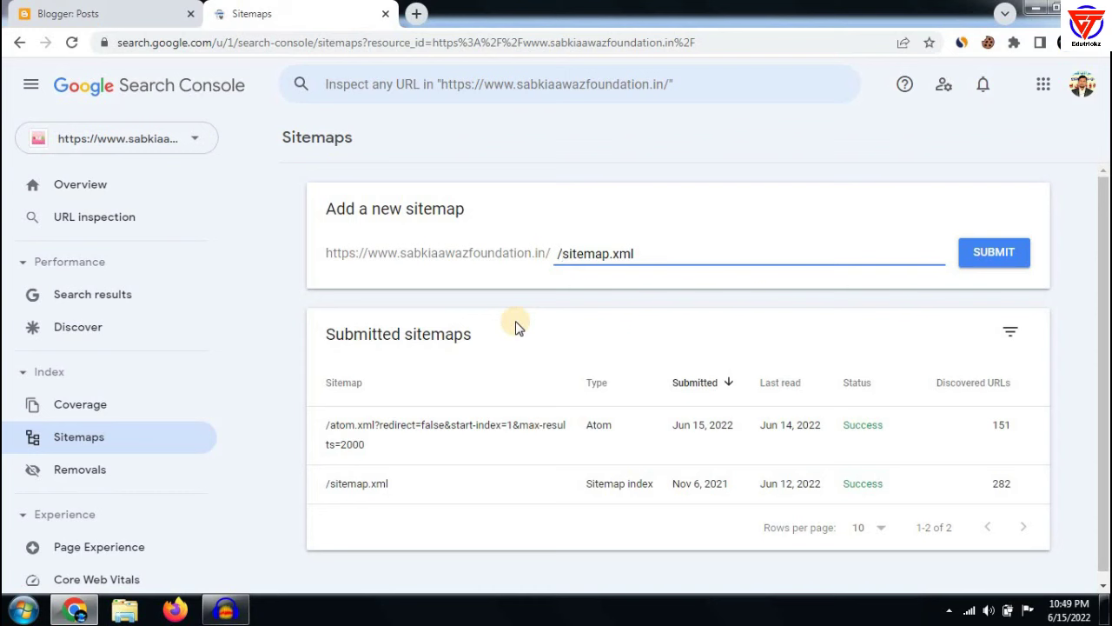
{"action": "left_click", "coordinate": [1001, 255]}
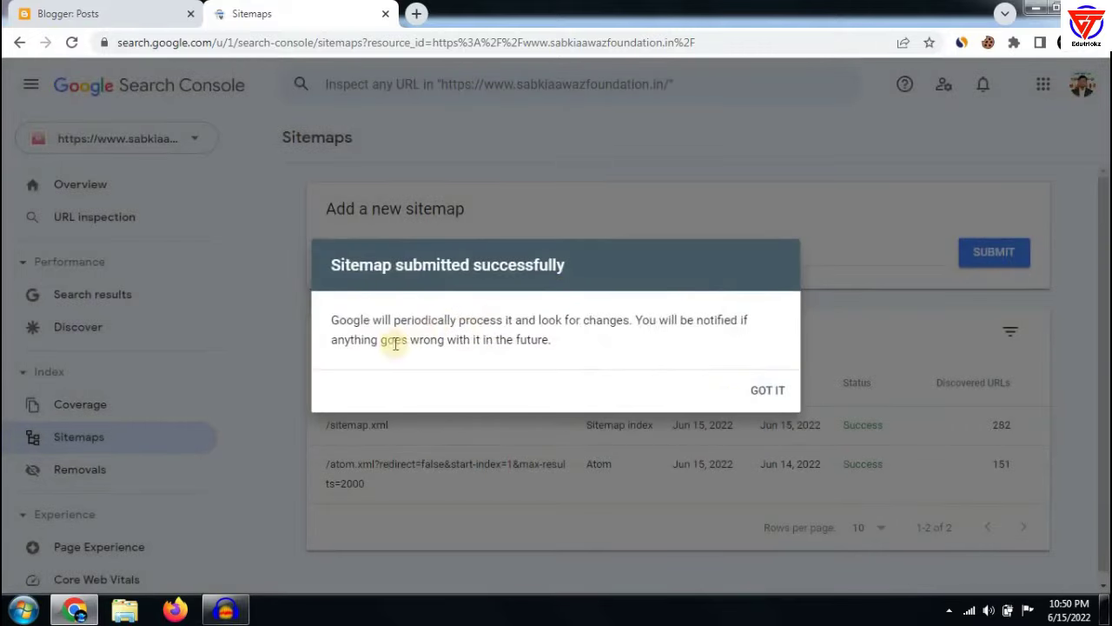
{"action": "left_click", "coordinate": [769, 395]}
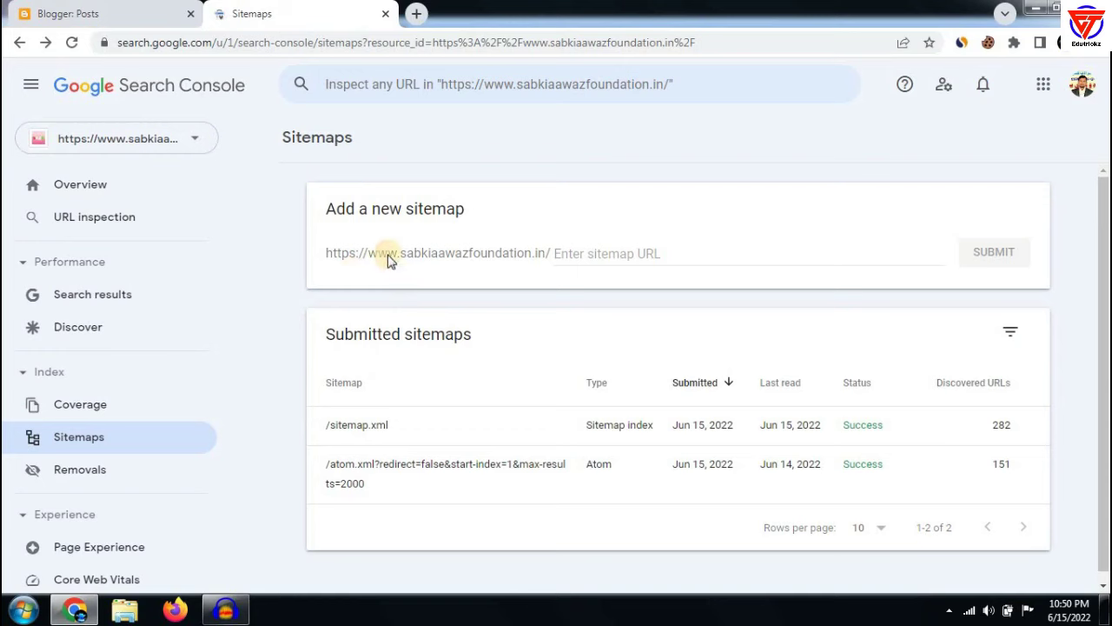
- Switch to Blogger and bring up the Crawlers and indexing section of the blog's settings
{"action": "left_click", "coordinate": [105, 13]}
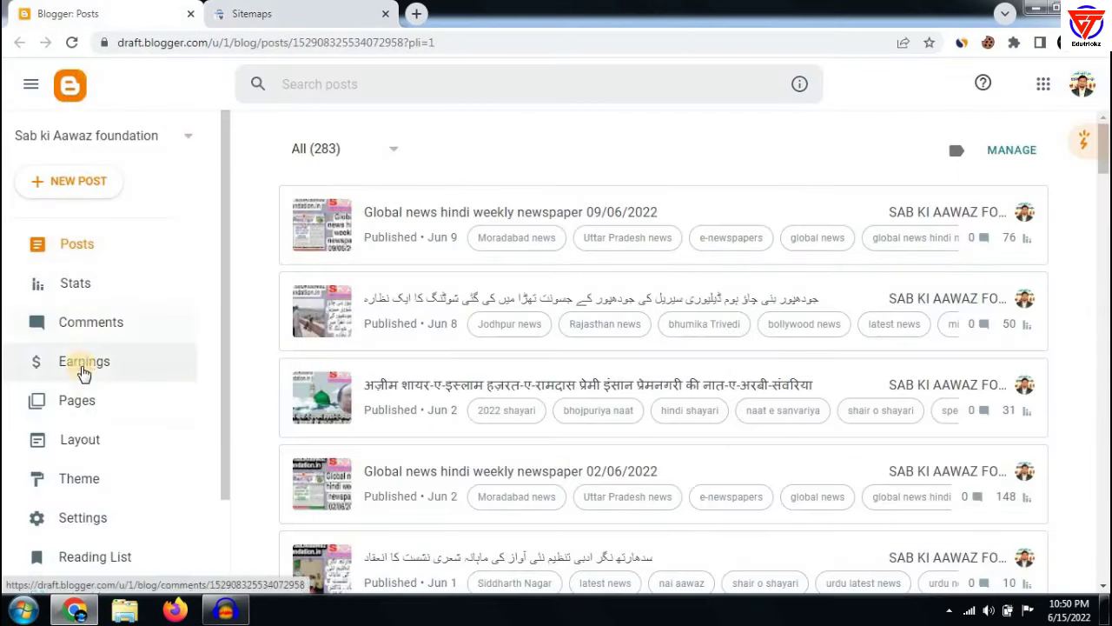
{"action": "scroll", "coordinate": [82, 372], "scroll_direction": "down", "scroll_amount": 2}
{"action": "left_click", "coordinate": [94, 406]}
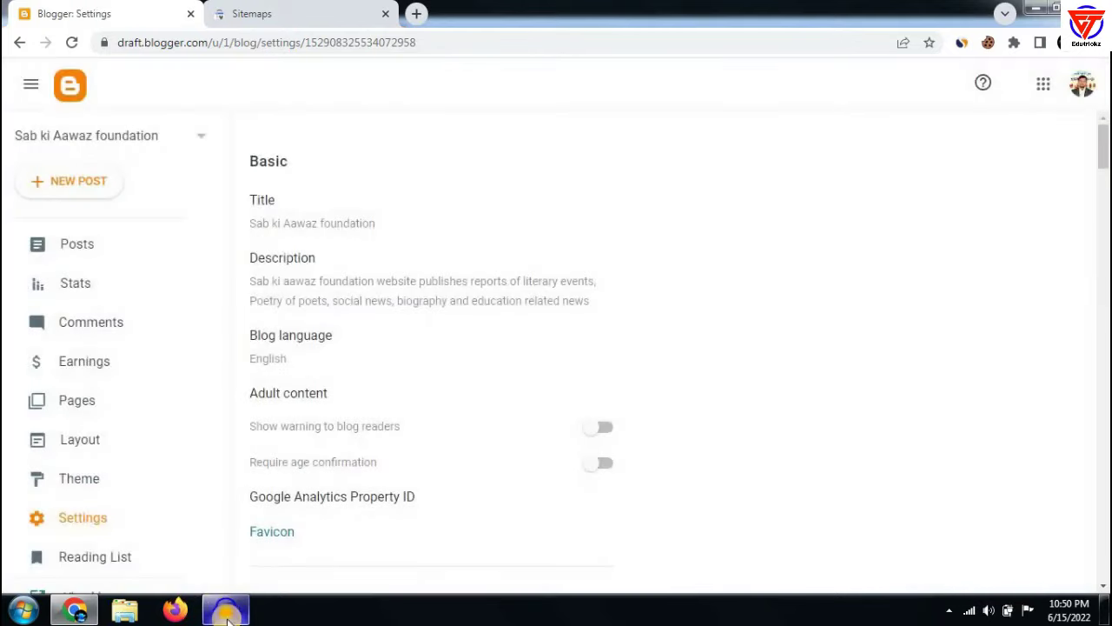
{"action": "scroll", "coordinate": [782, 313], "scroll_direction": "down", "scroll_amount": 15}
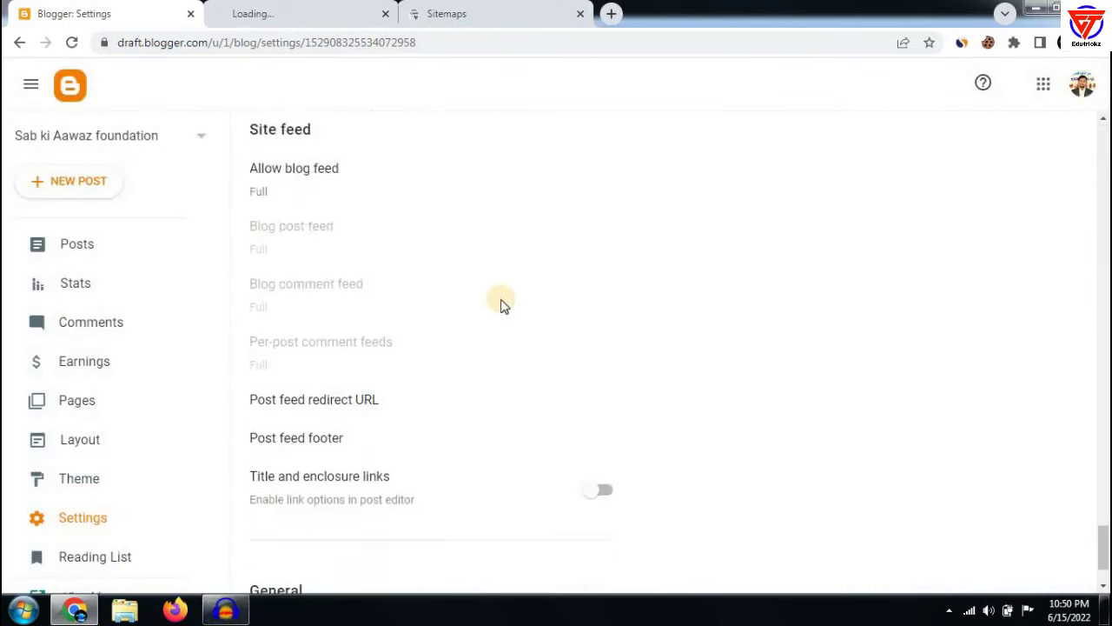
{"action": "scroll", "coordinate": [501, 304], "scroll_direction": "down", "scroll_amount": 20}
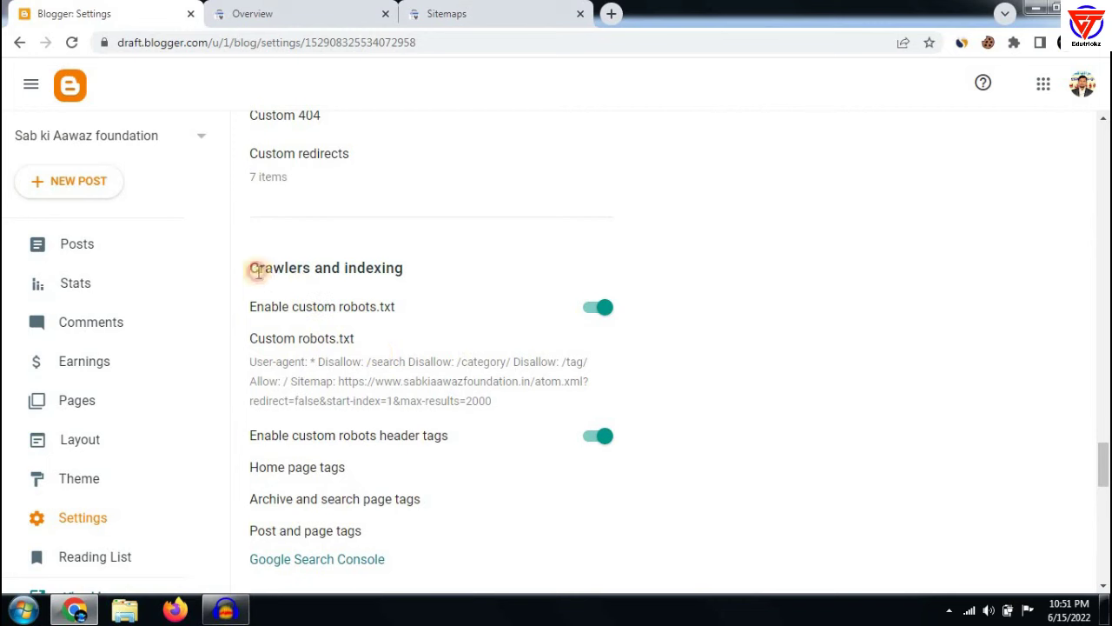
- Examine the custom robots.txt rules and the header tag options under Crawlers and indexing
{"action": "left_click_drag", "start_coordinate": [255, 271], "coordinate": [745, 286]}
{"action": "left_click", "coordinate": [744, 286]}
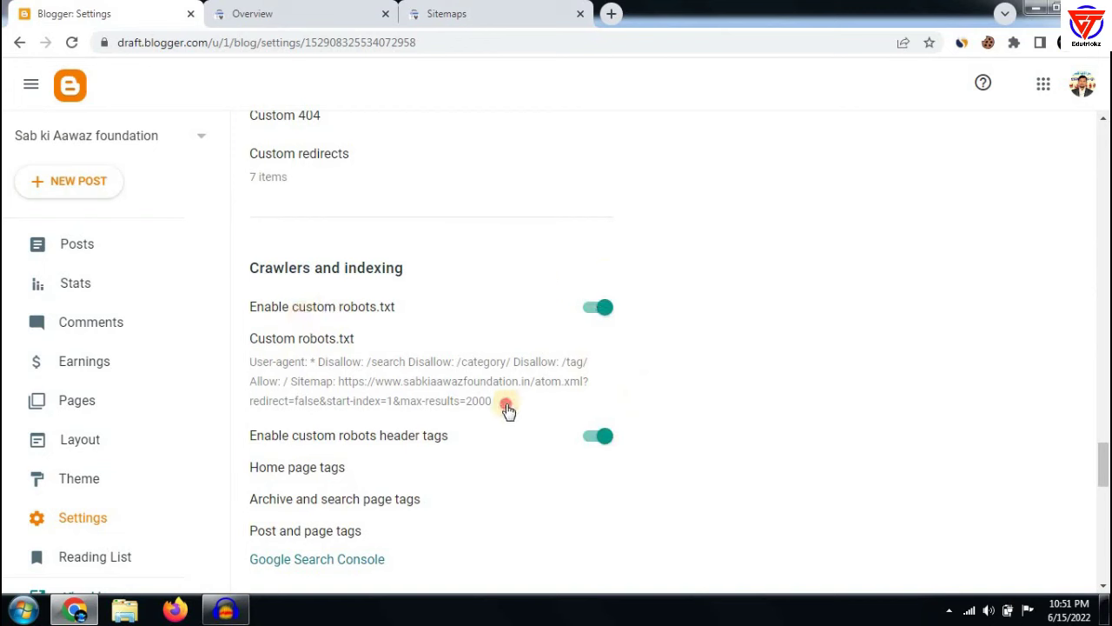
{"action": "left_click_drag", "start_coordinate": [493, 402], "coordinate": [424, 402]}
{"action": "left_click_drag", "start_coordinate": [323, 376], "coordinate": [249, 355]}
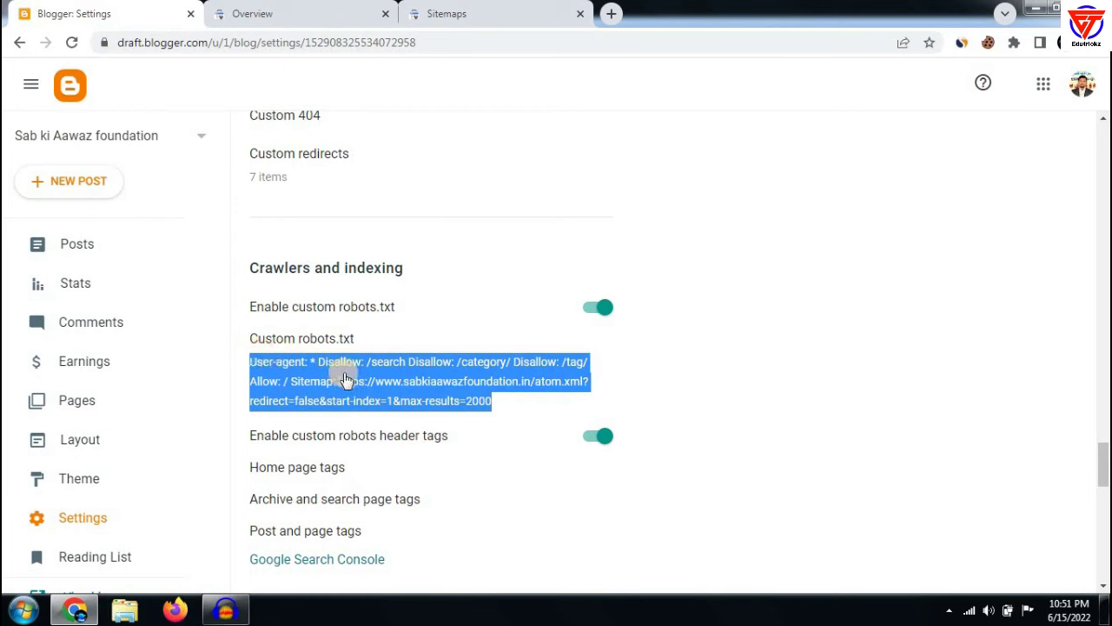
{"action": "left_click", "coordinate": [693, 380]}
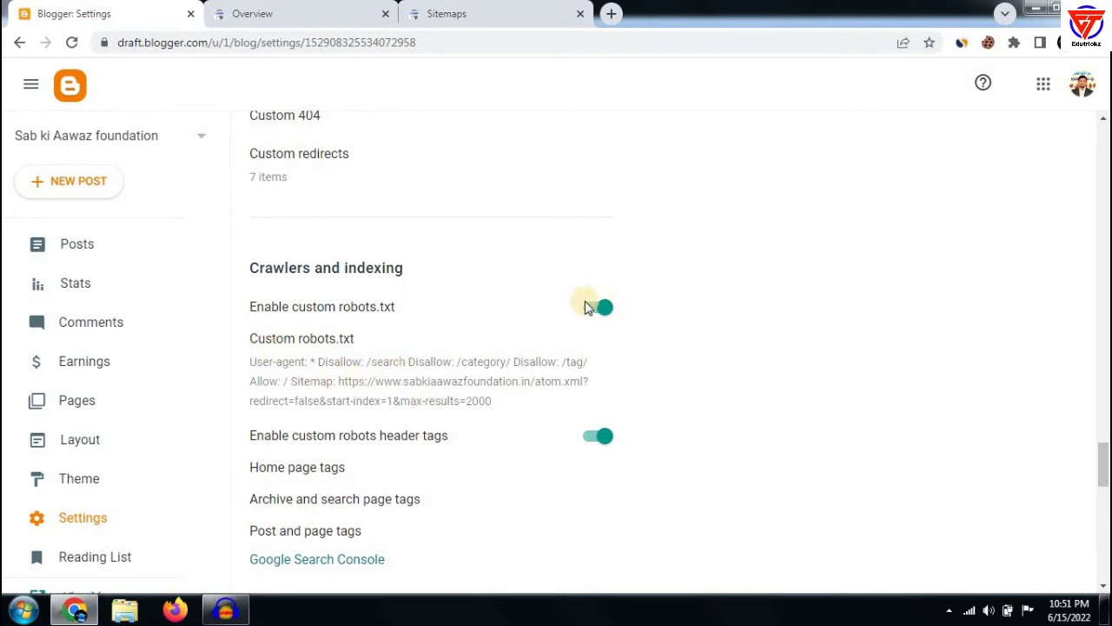
{"action": "scroll", "coordinate": [659, 327], "scroll_direction": "up", "scroll_amount": 7}
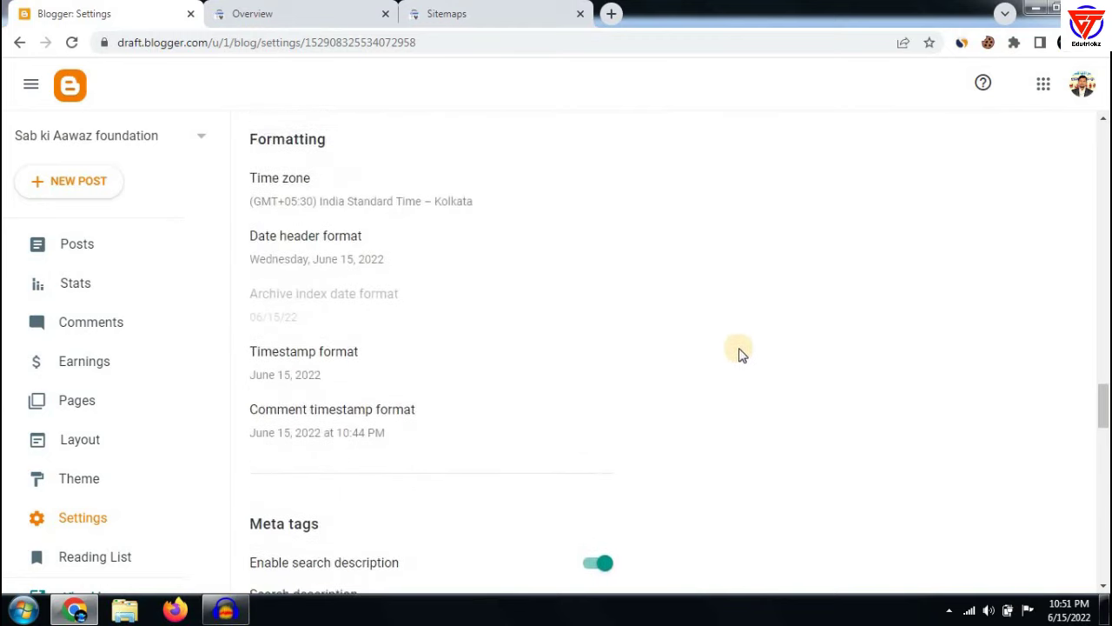
{"action": "scroll", "coordinate": [318, 266], "scroll_direction": "up", "scroll_amount": 5}
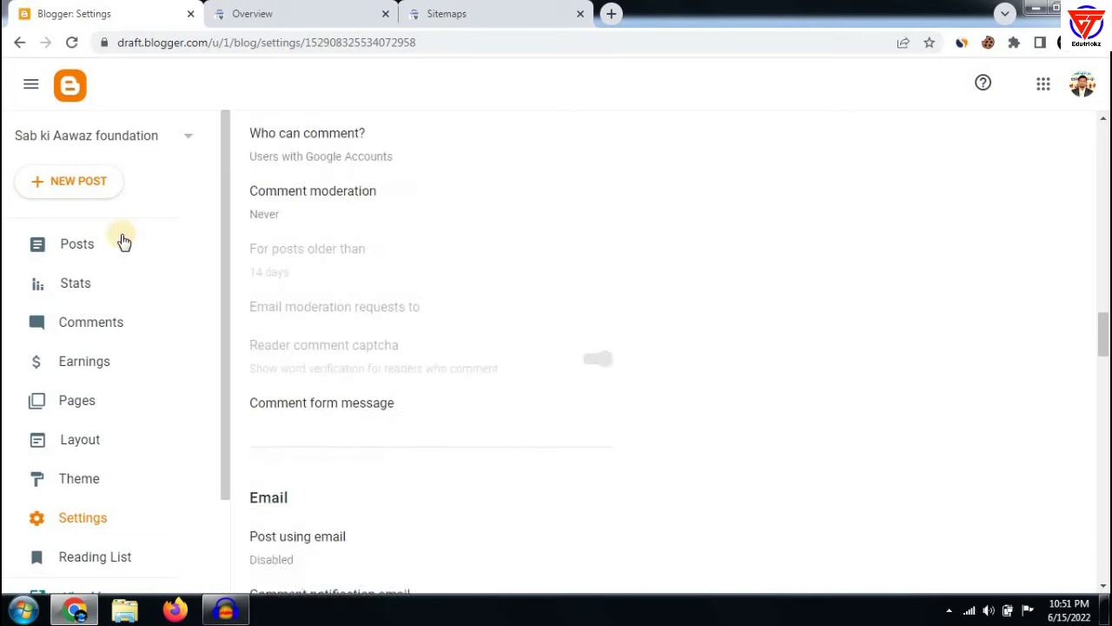
- Copy the view link of the post "Global news hindi weekly newspaper 09/06/2022" from the blog's post list
{"action": "left_click", "coordinate": [120, 241]}
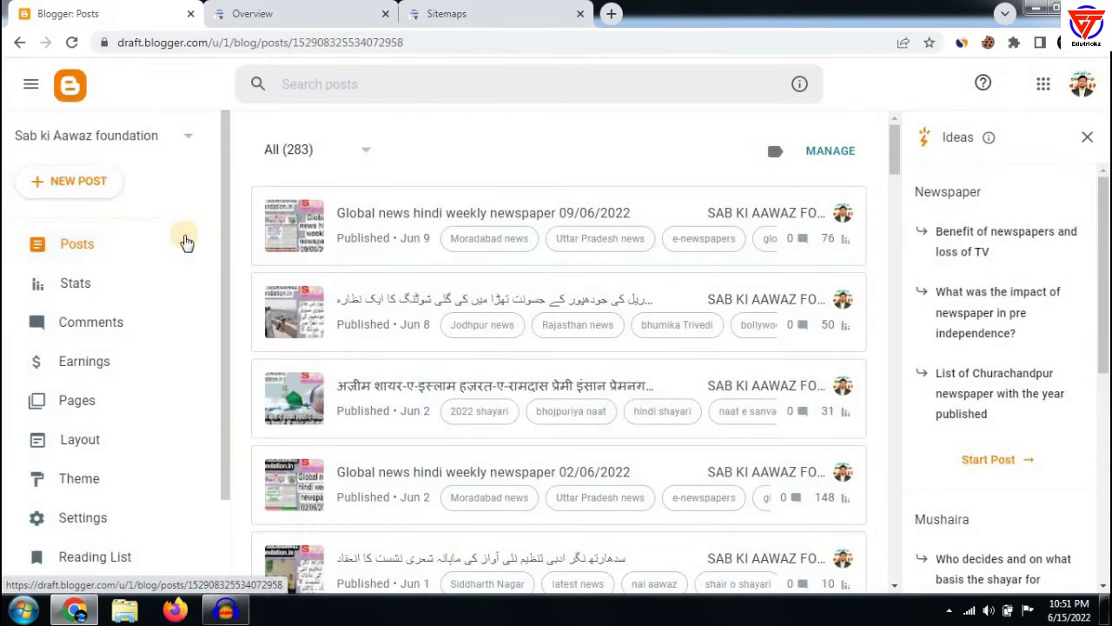
{"action": "right_click", "coordinate": [809, 215]}
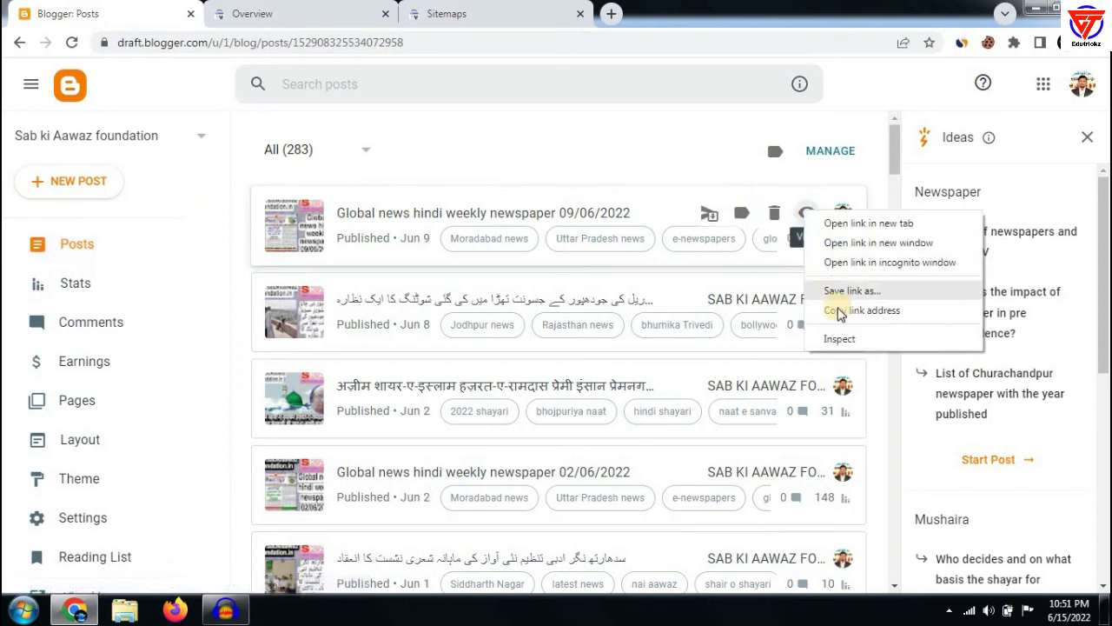
{"action": "left_click", "coordinate": [839, 309]}
- Close the extra Search Console Overview page, inspect the copied post URL in the remaining Search Console page and check its index status
{"action": "left_click", "coordinate": [331, 7]}
{"action": "left_click", "coordinate": [385, 13]}
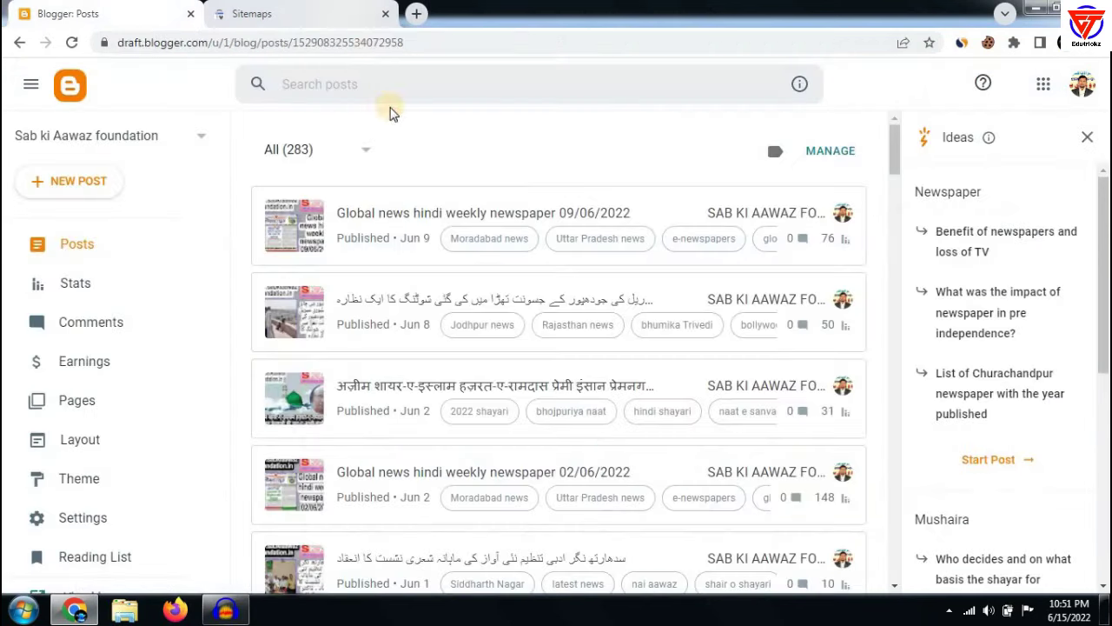
{"action": "left_click", "coordinate": [330, 11]}
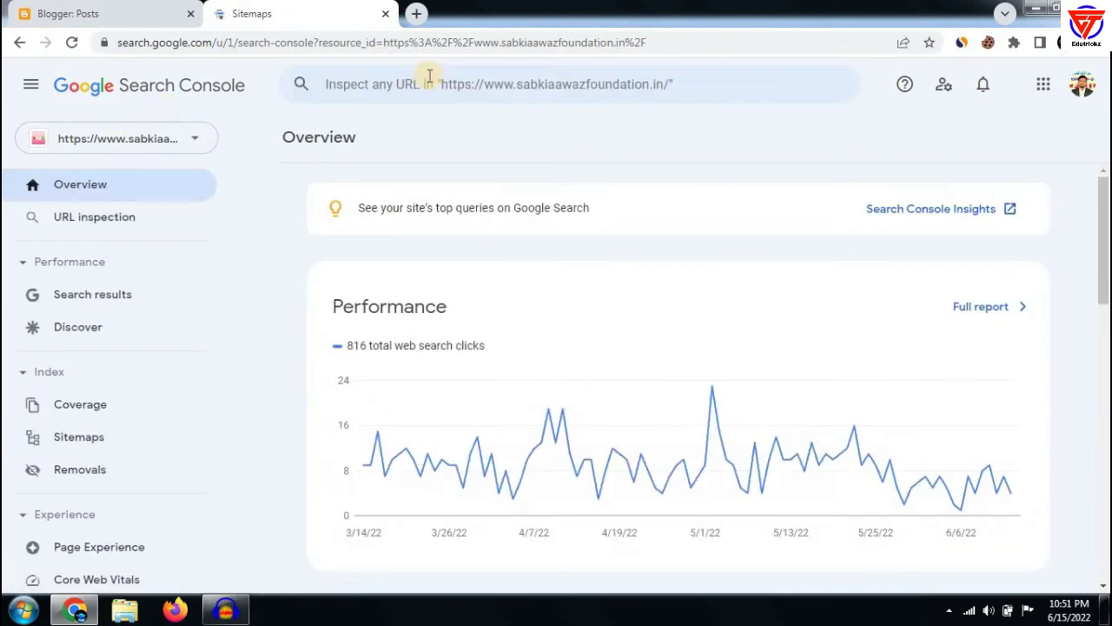
{"action": "right_click", "coordinate": [453, 91]}
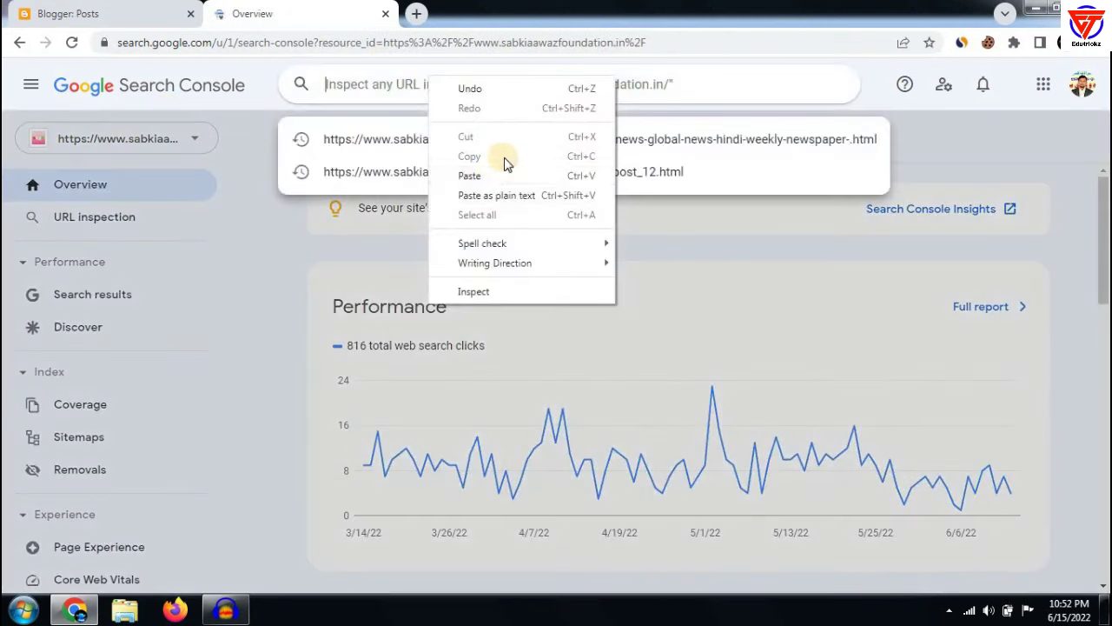
{"action": "left_click", "coordinate": [483, 167]}
{"action": "key", "text": "Return"}
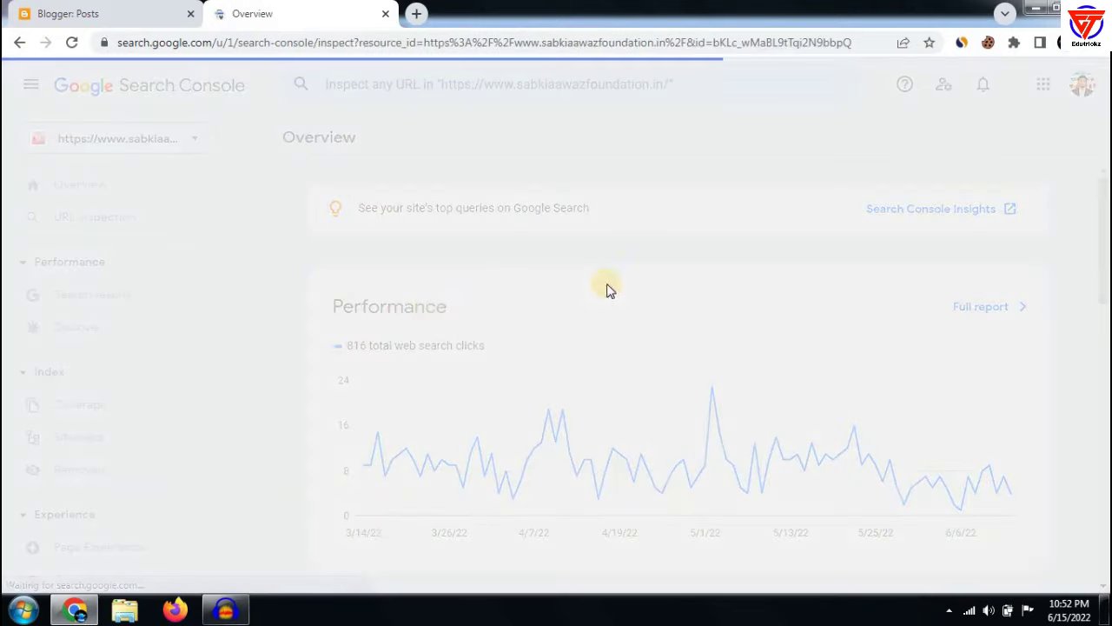
{"action": "left_click_drag", "start_coordinate": [375, 260], "coordinate": [522, 273]}
{"action": "left_click", "coordinate": [454, 260]}
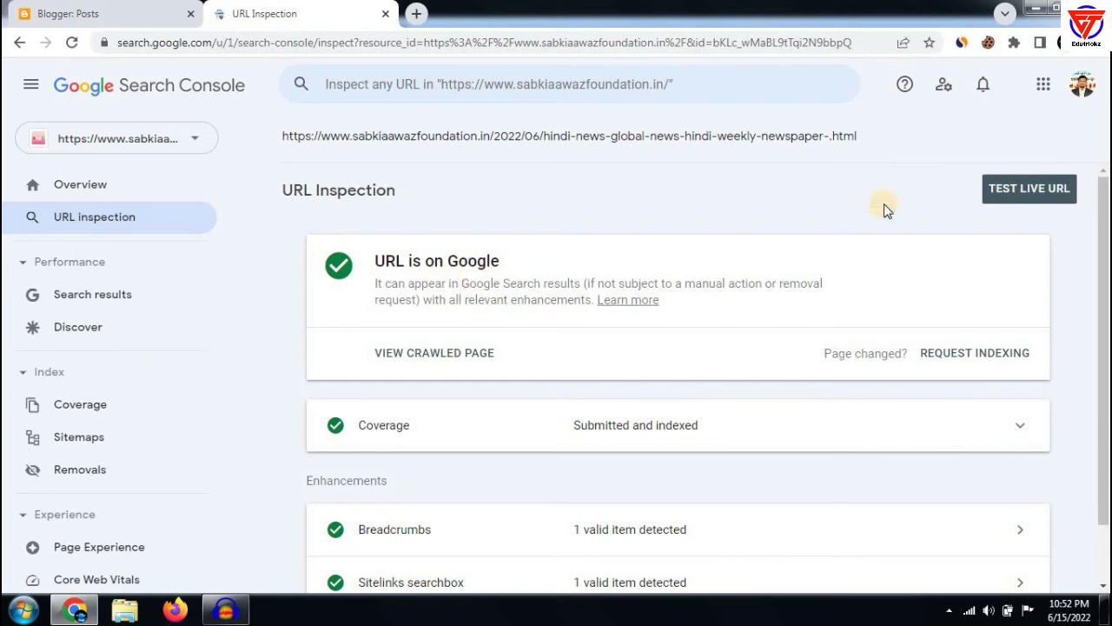
- Run a live test on the inspected post URL and review its availability and enhancement results
{"action": "left_click", "coordinate": [1023, 190]}
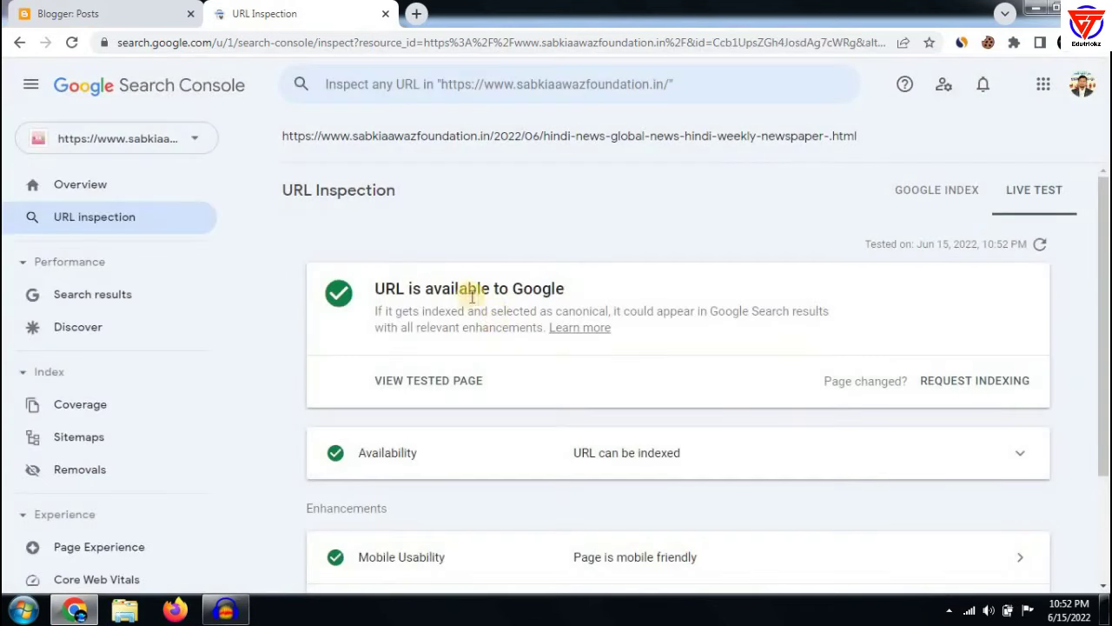
{"action": "left_click_drag", "start_coordinate": [348, 292], "coordinate": [596, 281]}
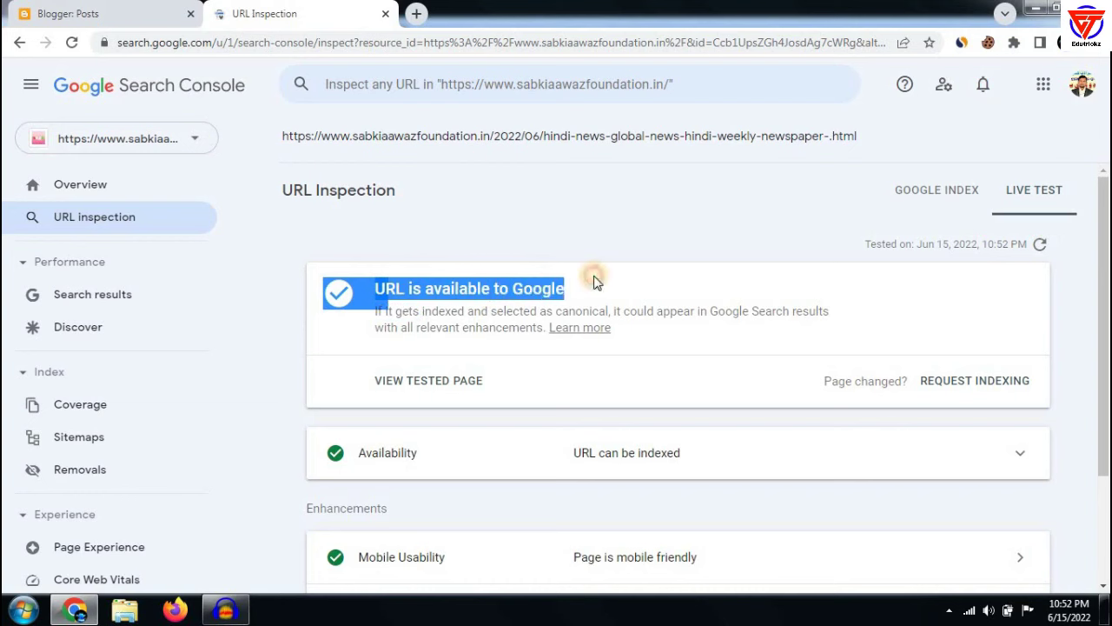
{"action": "scroll", "coordinate": [621, 285], "scroll_direction": "down", "scroll_amount": 3}
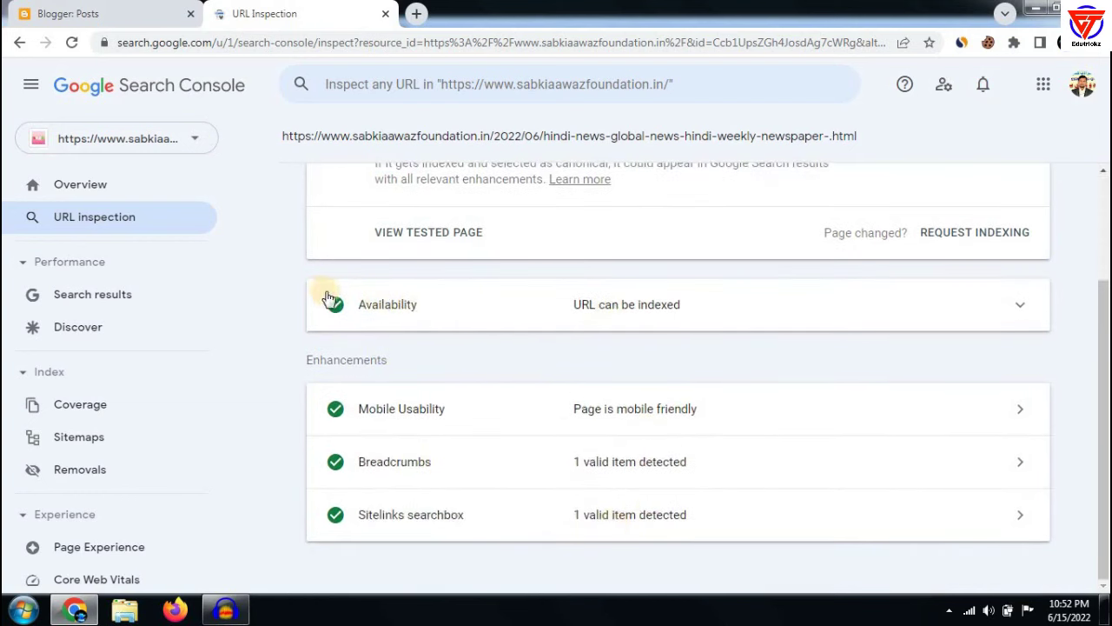
{"action": "left_click_drag", "start_coordinate": [329, 298], "coordinate": [474, 521]}
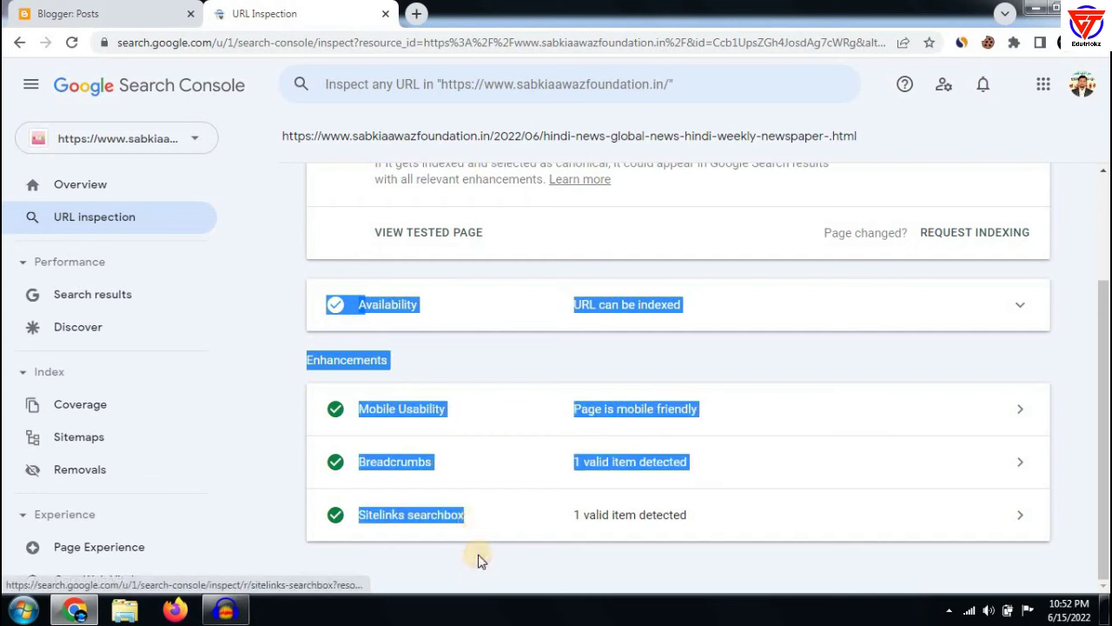
{"action": "left_click", "coordinate": [318, 363]}
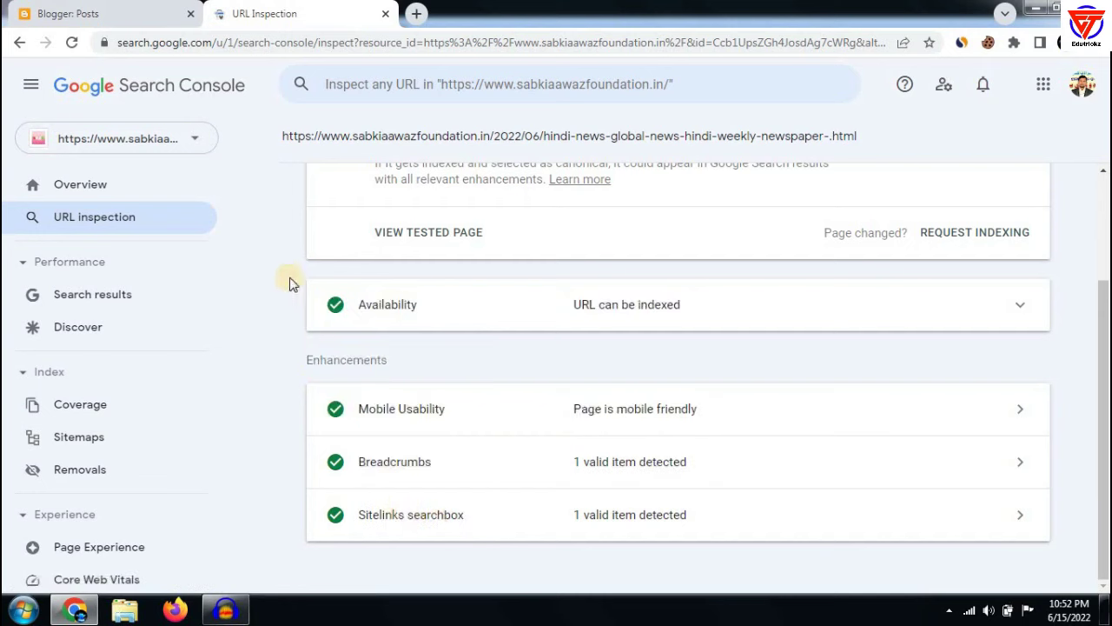
{"action": "left_click_drag", "start_coordinate": [291, 284], "coordinate": [499, 566]}
{"action": "left_click", "coordinate": [498, 566]}
{"action": "scroll", "coordinate": [539, 425], "scroll_direction": "up", "scroll_amount": 2}
{"action": "scroll", "coordinate": [524, 317], "scroll_direction": "down", "scroll_amount": 2}
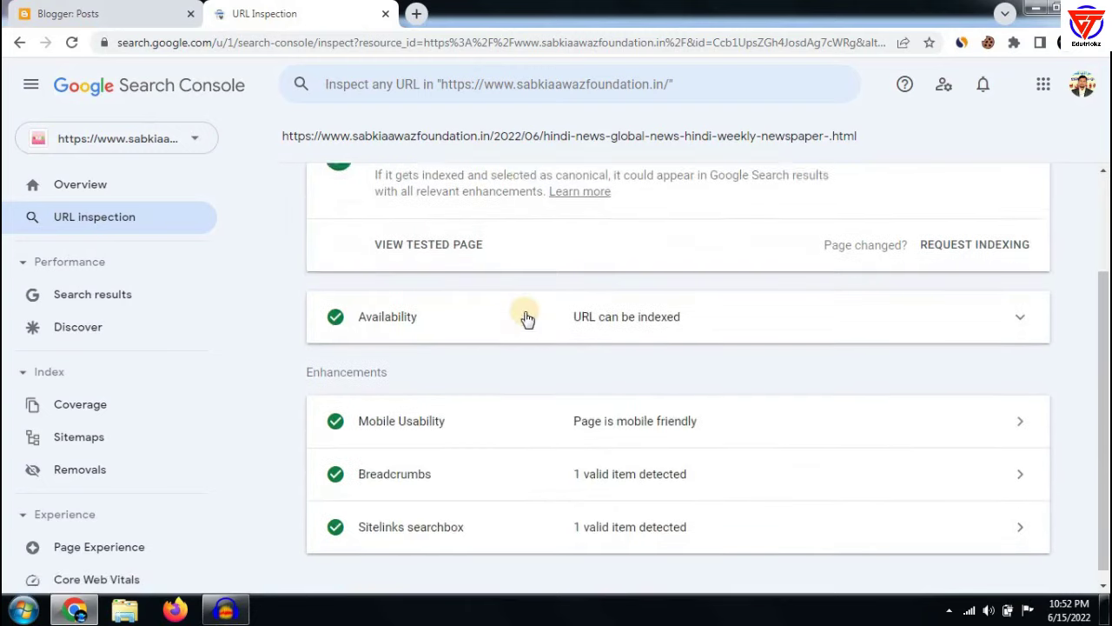
{"action": "scroll", "coordinate": [527, 318], "scroll_direction": "up", "scroll_amount": 2}
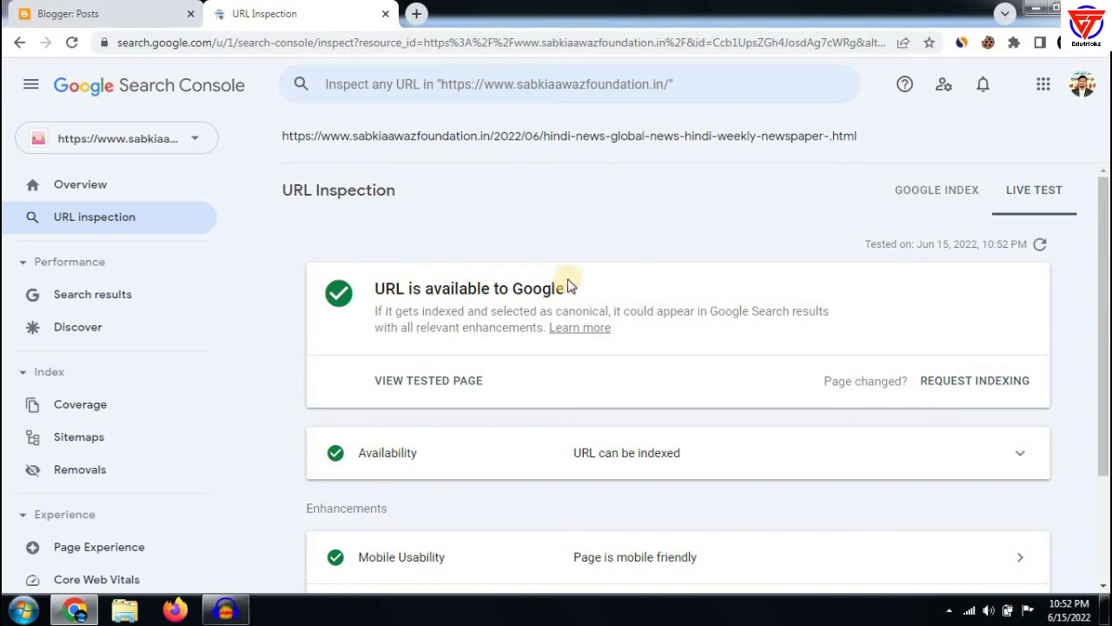
- Close Search Console, collapse Blogger's Ideas panel and copy the view link of the post "Global news hindi weekly newspaper 09/06/2022" again
{"action": "left_click", "coordinate": [385, 13]}
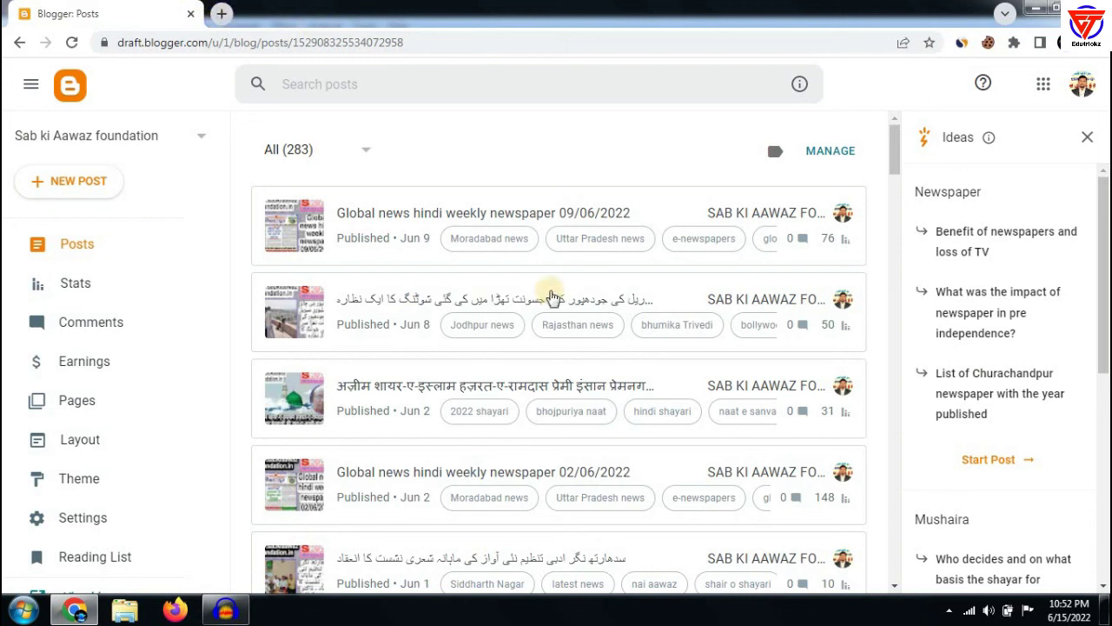
{"action": "left_click", "coordinate": [1104, 139]}
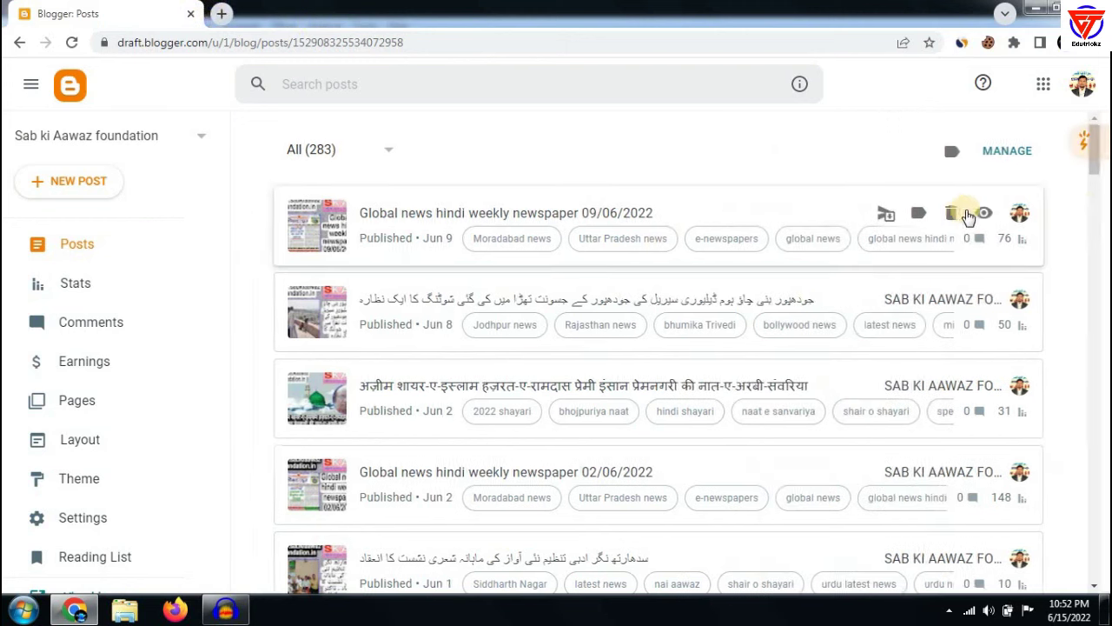
{"action": "right_click", "coordinate": [988, 219]}
{"action": "left_click", "coordinate": [993, 319]}
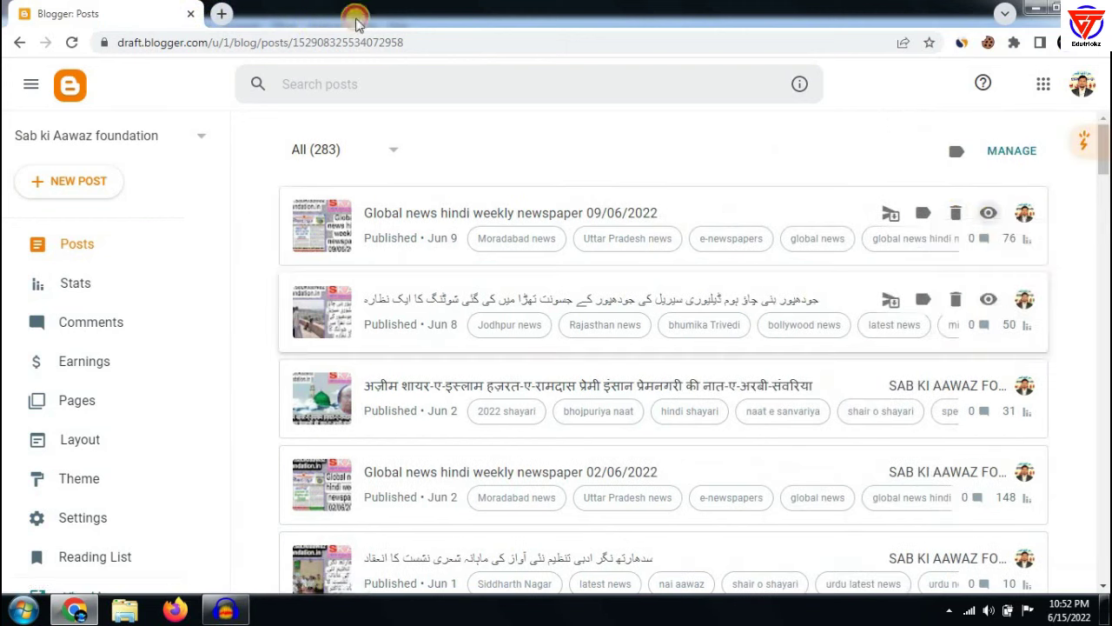
- Search Google for "pingomatic" in a new tab and open the Ping-o-Matic site's Blog Details form
{"action": "left_click", "coordinate": [221, 12]}
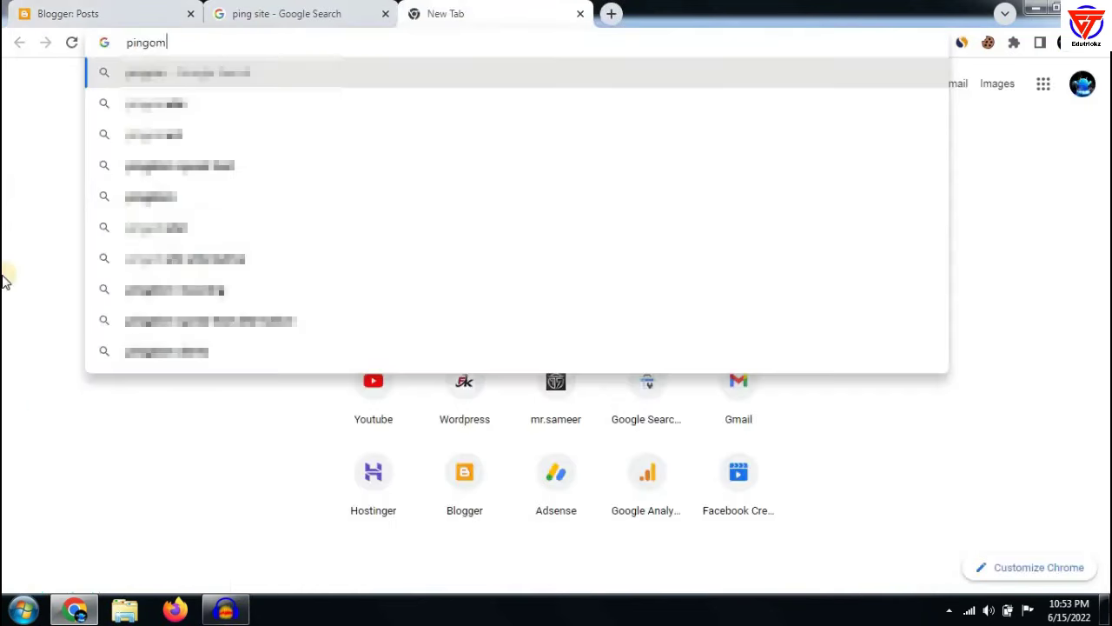
{"action": "type", "text": "atic"}
{"action": "key", "text": "Return"}
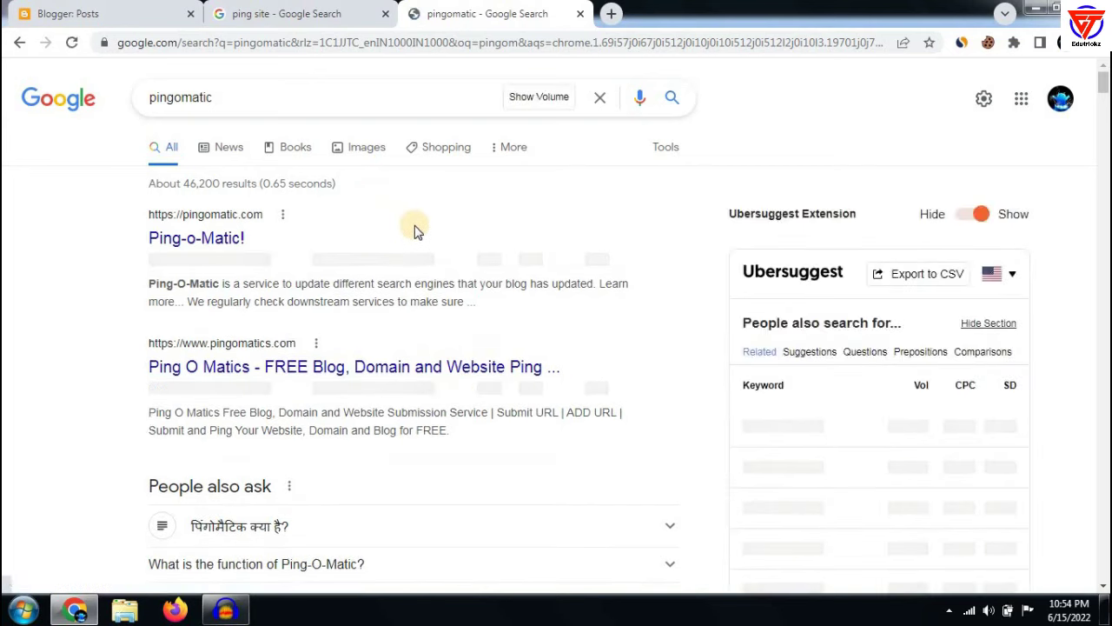
{"action": "left_click", "coordinate": [177, 237]}
{"action": "scroll", "coordinate": [315, 272], "scroll_direction": "down", "scroll_amount": 2}
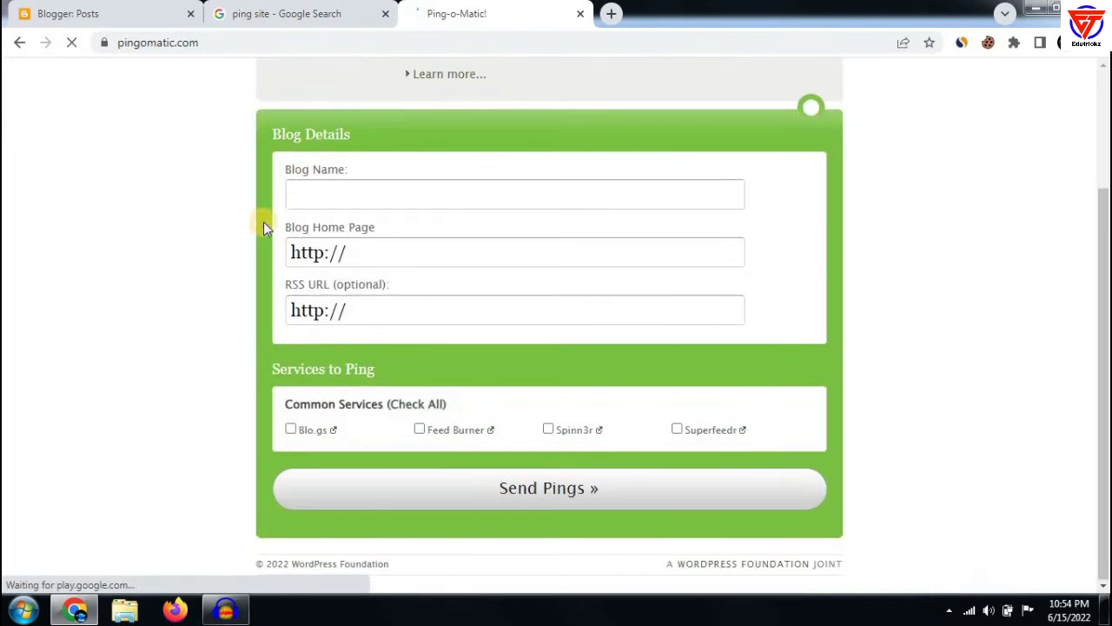
- Replace the Blog Home Page address in Ping-o-Matic with the copied post URL
{"action": "left_click", "coordinate": [378, 195]}
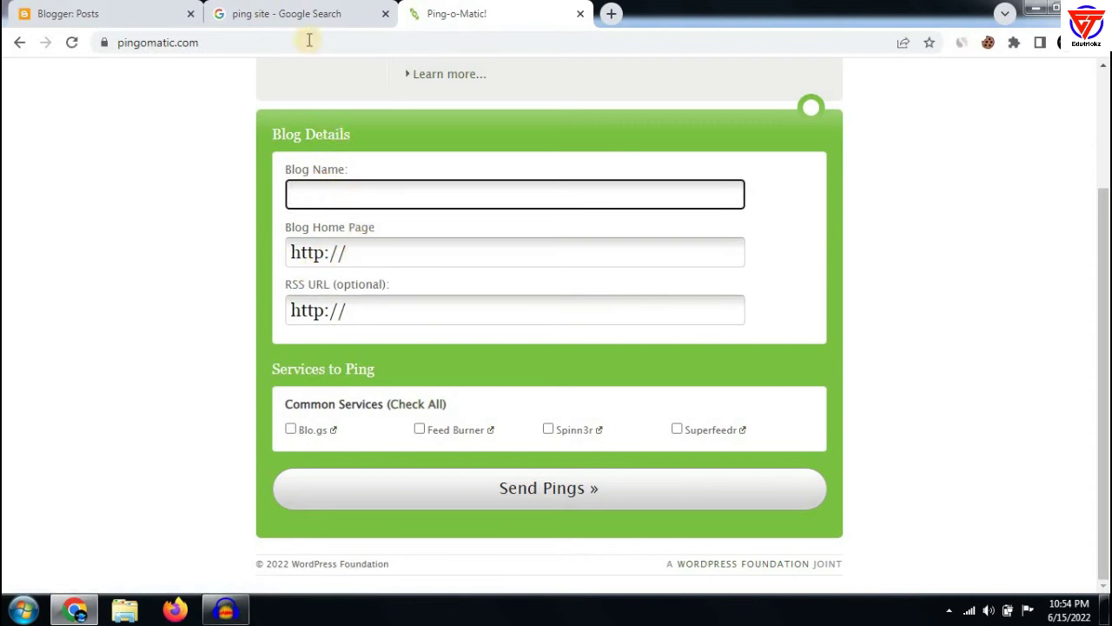
{"action": "left_click", "coordinate": [384, 251]}
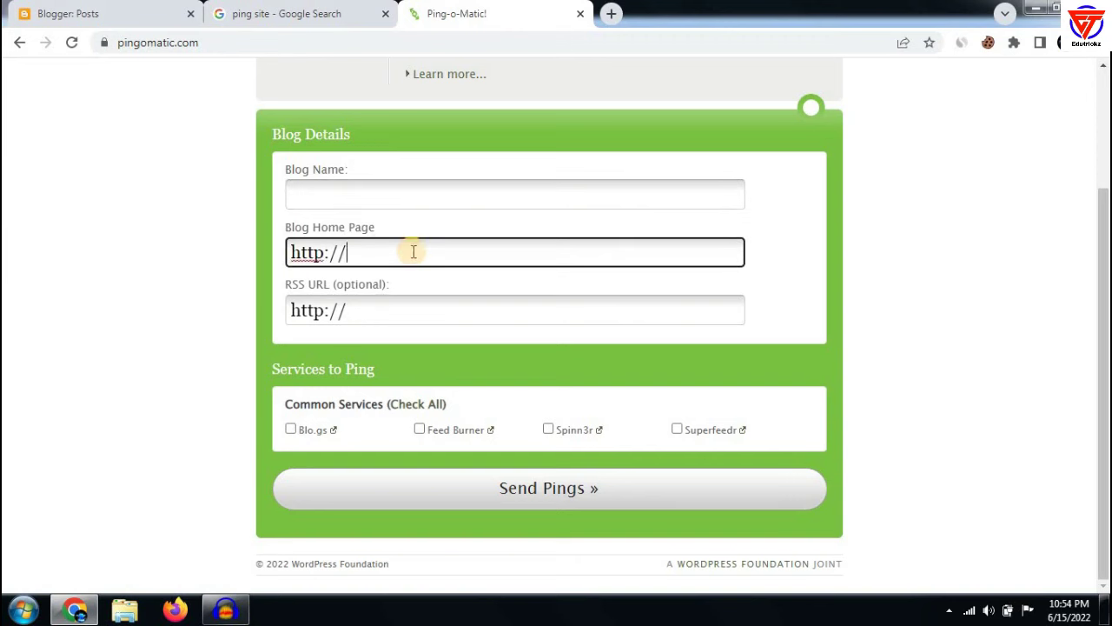
{"action": "left_click_drag", "start_coordinate": [412, 249], "coordinate": [223, 251]}
{"action": "right_click", "coordinate": [365, 257]}
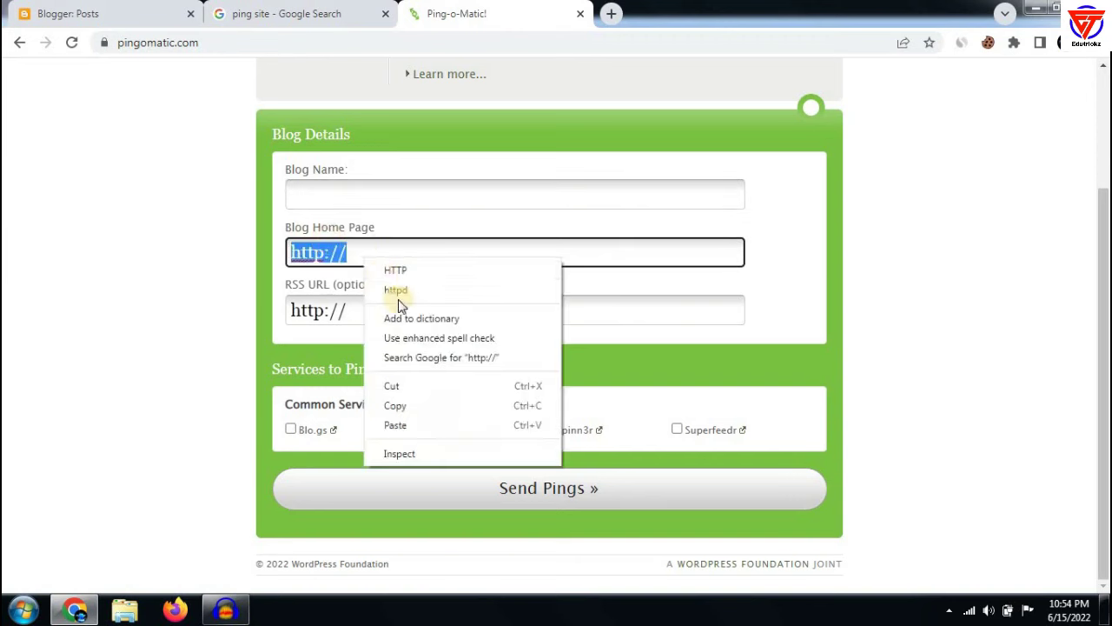
{"action": "left_click", "coordinate": [396, 425]}
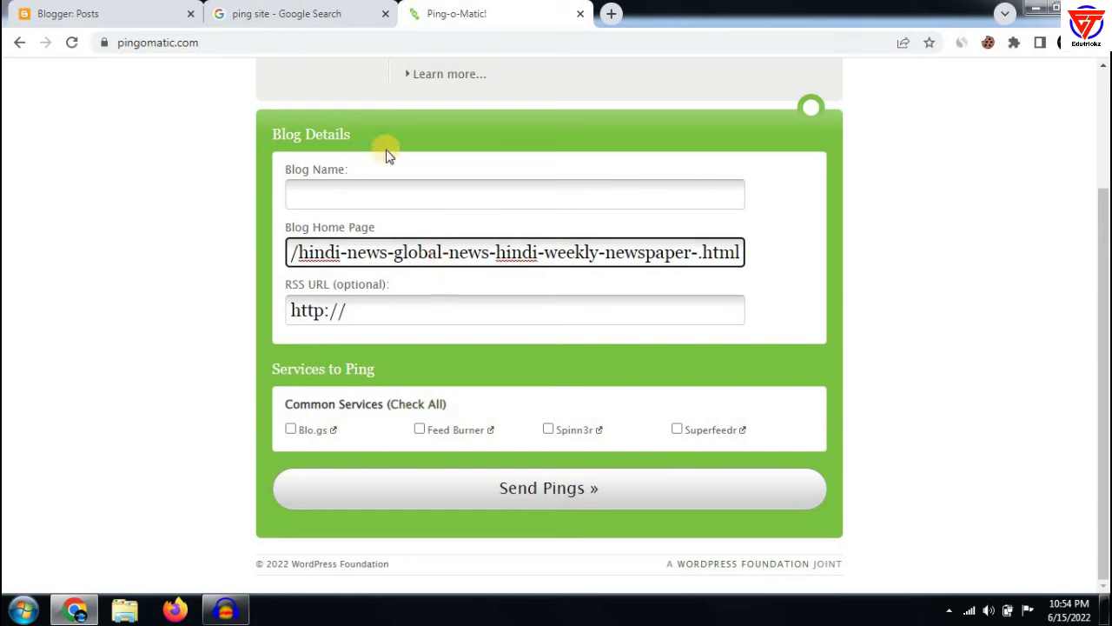
- Switch to Blogger, open the post "Global news hindi weekly newspaper 09/06/2022" for editing and copy its title
{"action": "left_click", "coordinate": [313, 10]}
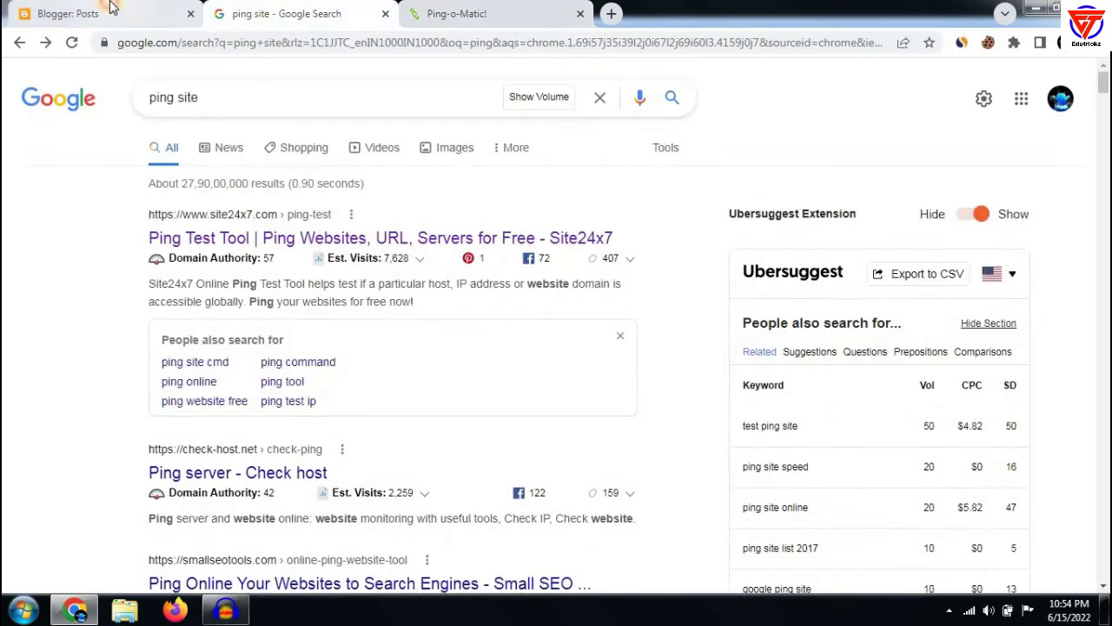
{"action": "left_click", "coordinate": [69, 13]}
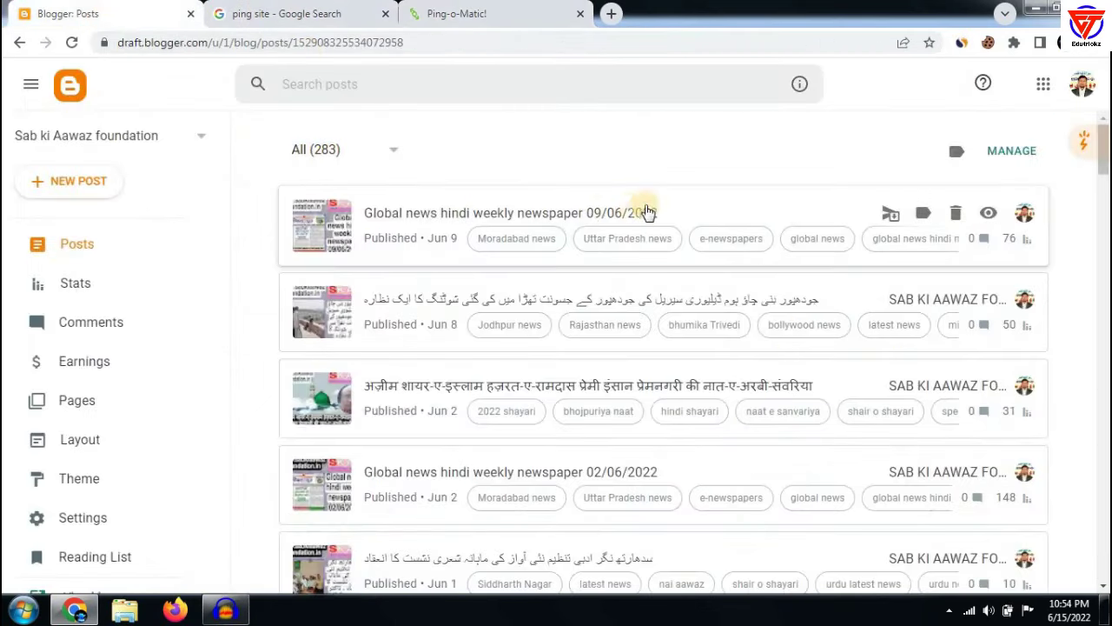
{"action": "left_click_drag", "start_coordinate": [660, 219], "coordinate": [459, 199]}
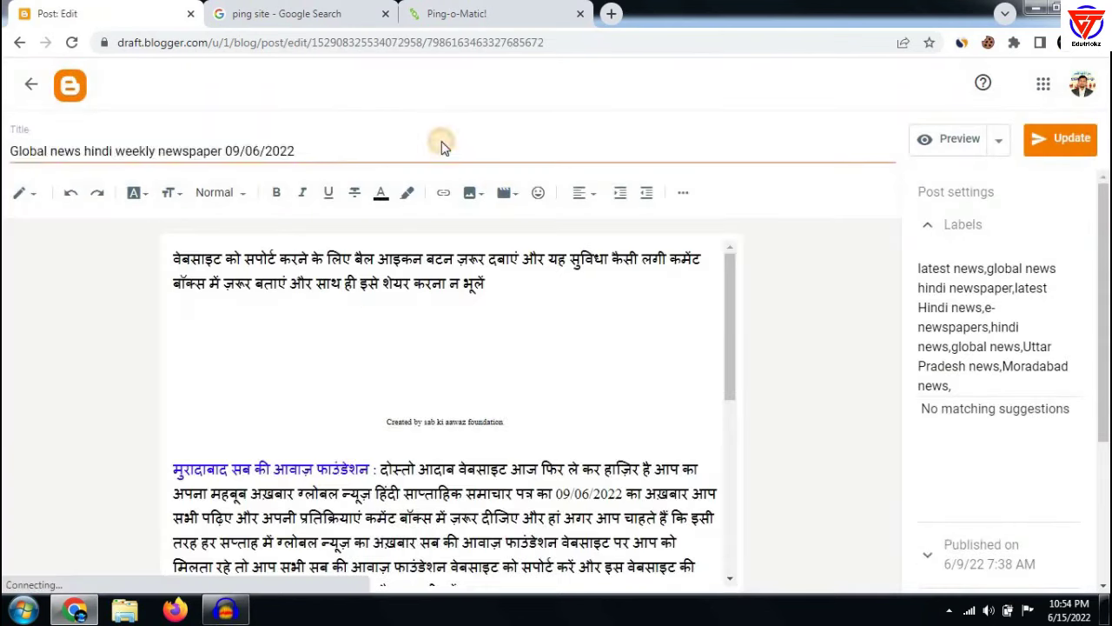
{"action": "triple_click", "coordinate": [441, 148]}
{"action": "right_click", "coordinate": [99, 149]}
{"action": "left_click", "coordinate": [113, 165]}
- Return to Ping-o-Matic and paste the copied post title into the Blog Name field
{"action": "left_click", "coordinate": [245, 10]}
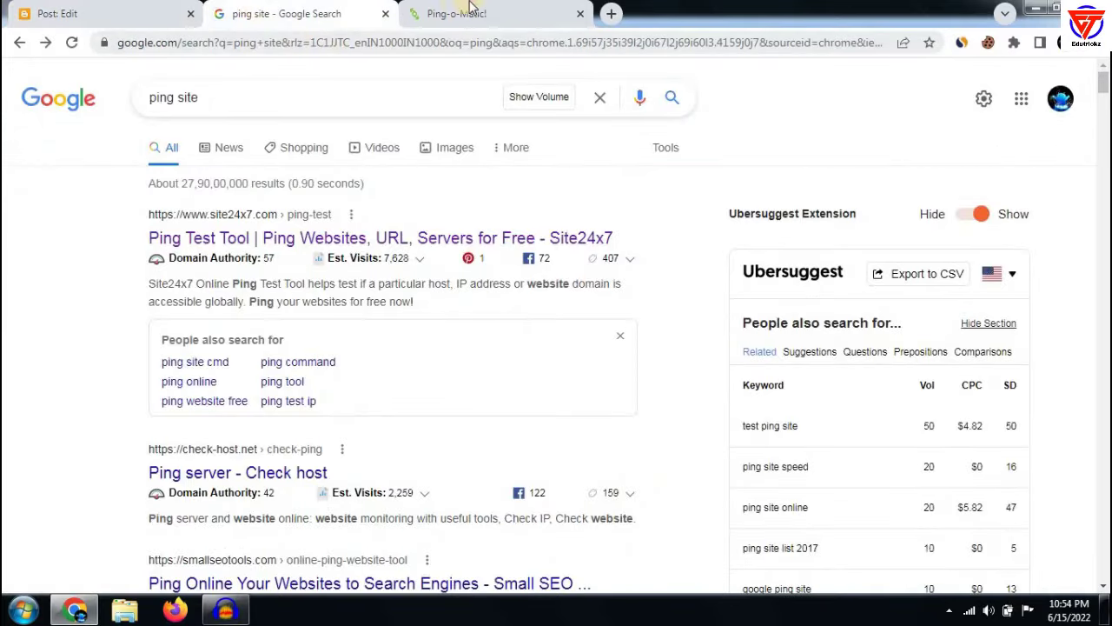
{"action": "left_click", "coordinate": [456, 13]}
{"action": "right_click", "coordinate": [392, 196]}
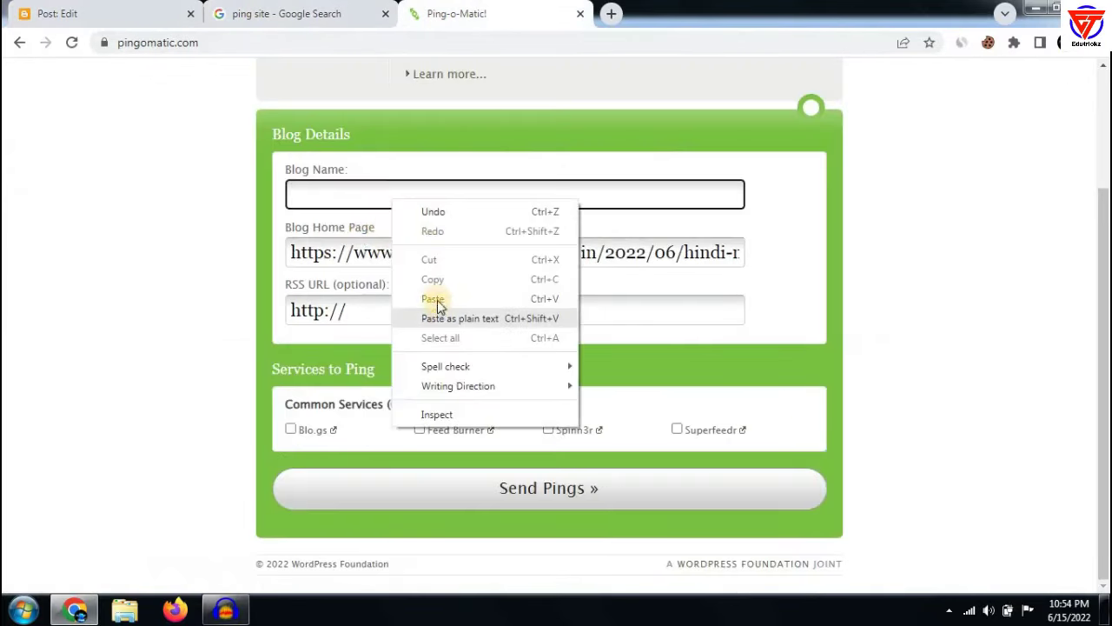
{"action": "left_click", "coordinate": [434, 298]}
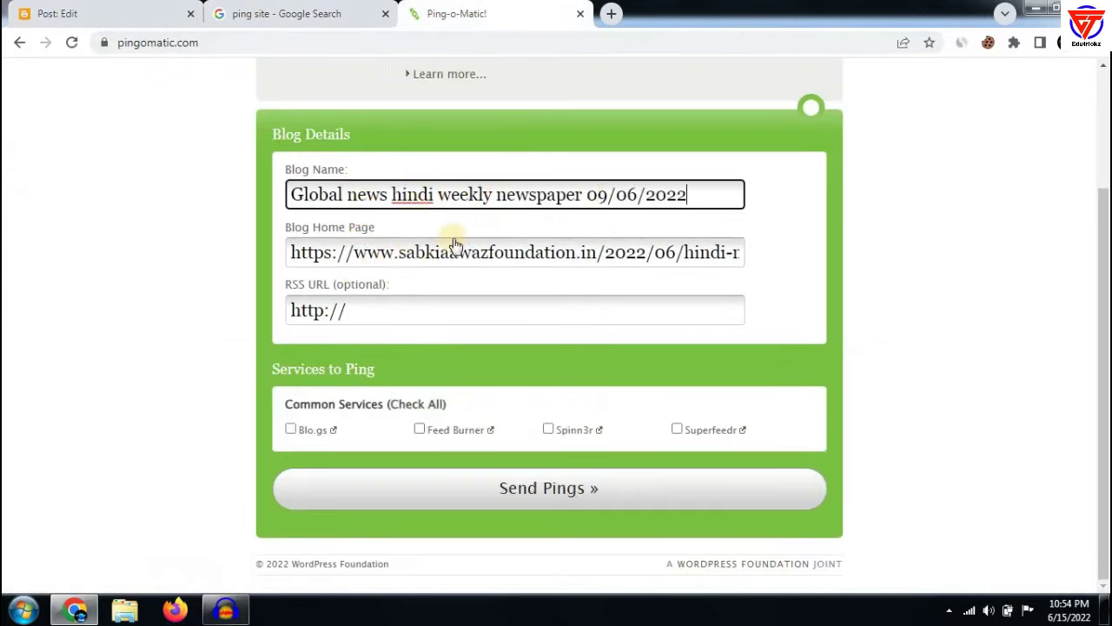
{"action": "triple_click", "coordinate": [389, 286]}
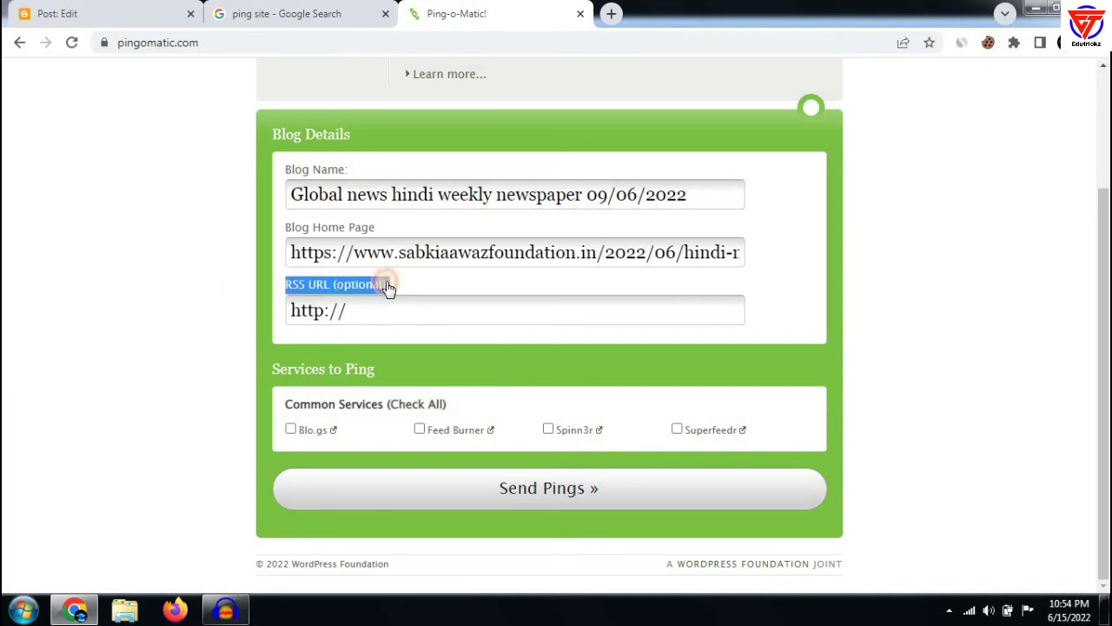
{"action": "left_click", "coordinate": [959, 182]}
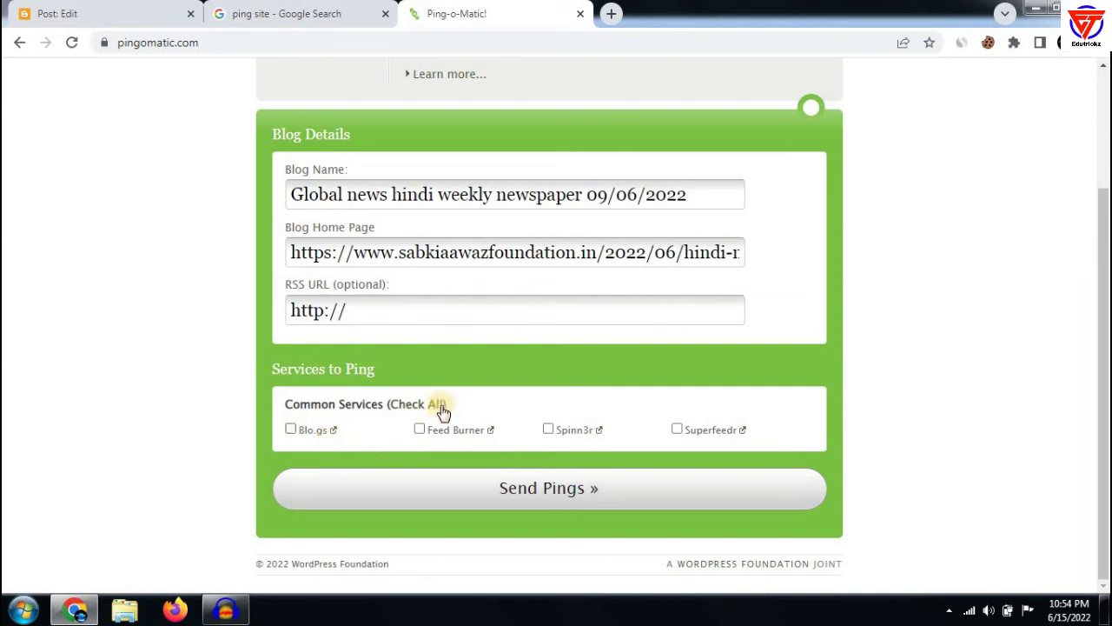
- Select Blo.gs, Feed Burner and Spinn3r as the common services to ping
{"action": "left_click", "coordinate": [290, 430]}
{"action": "left_click", "coordinate": [419, 430]}
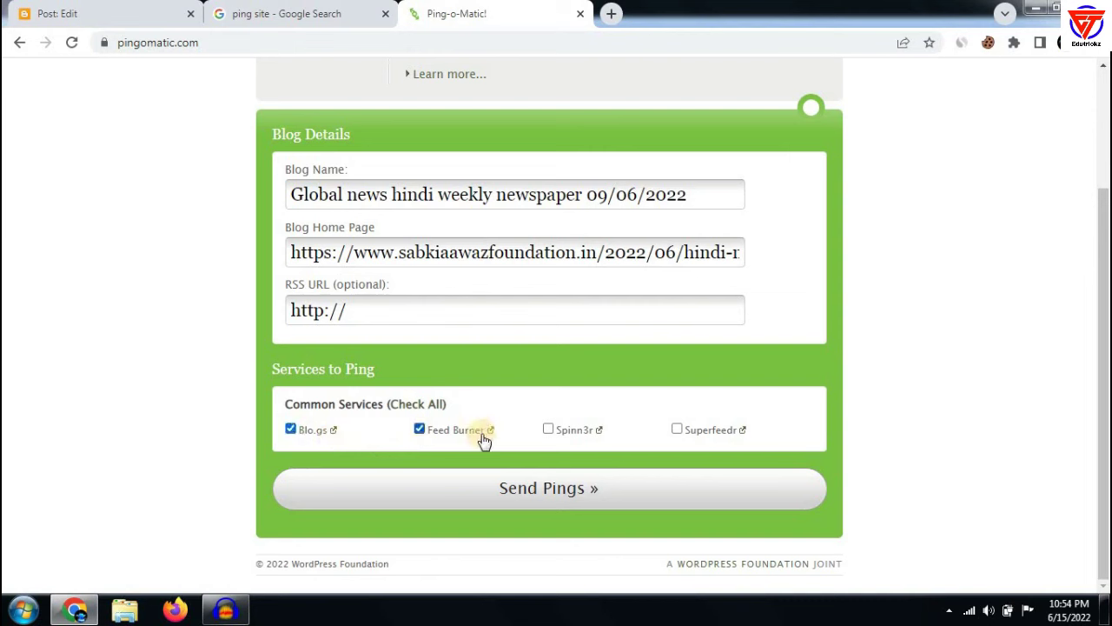
{"action": "left_click", "coordinate": [549, 430]}
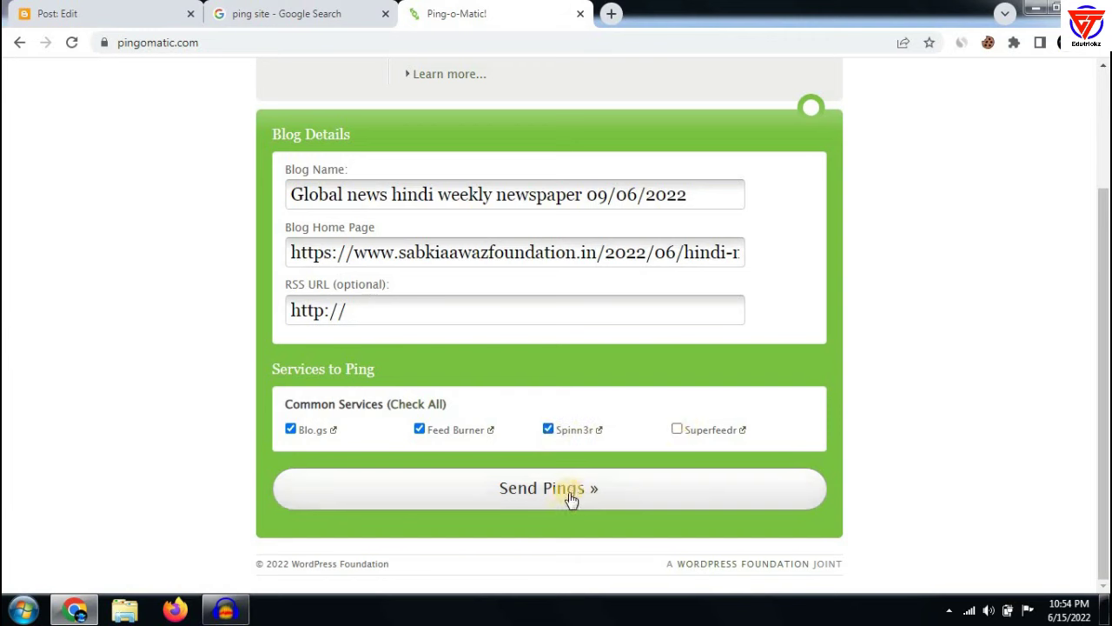